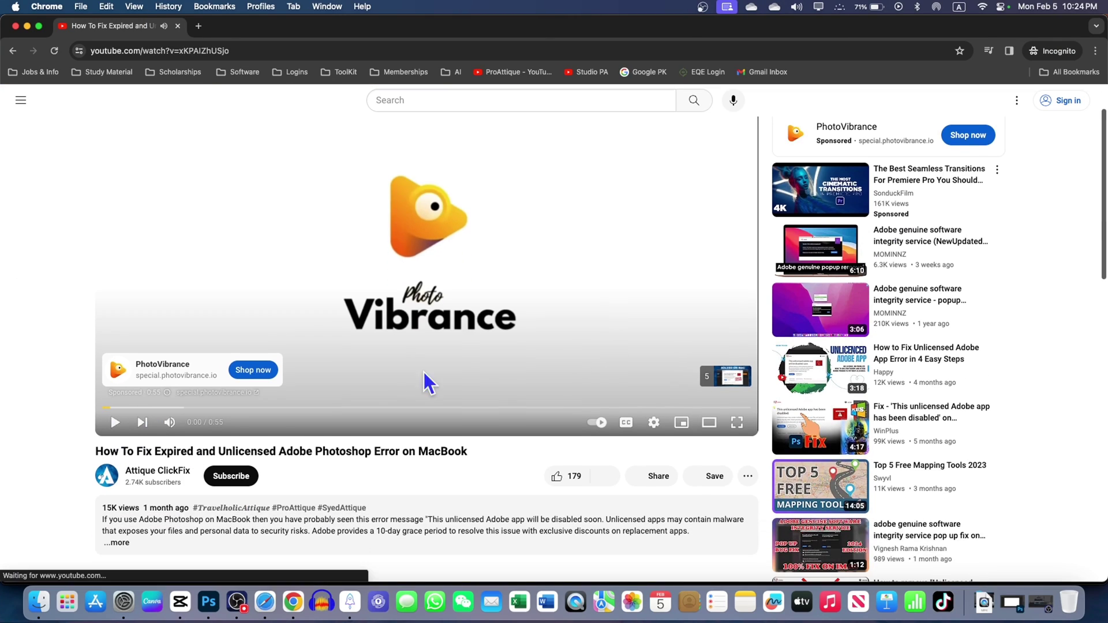
Step: Scroll past Photoshop's unlicensed-app warning and bring forward the Safari window loading adobe.com
scroll(594, 384, "down", 10)
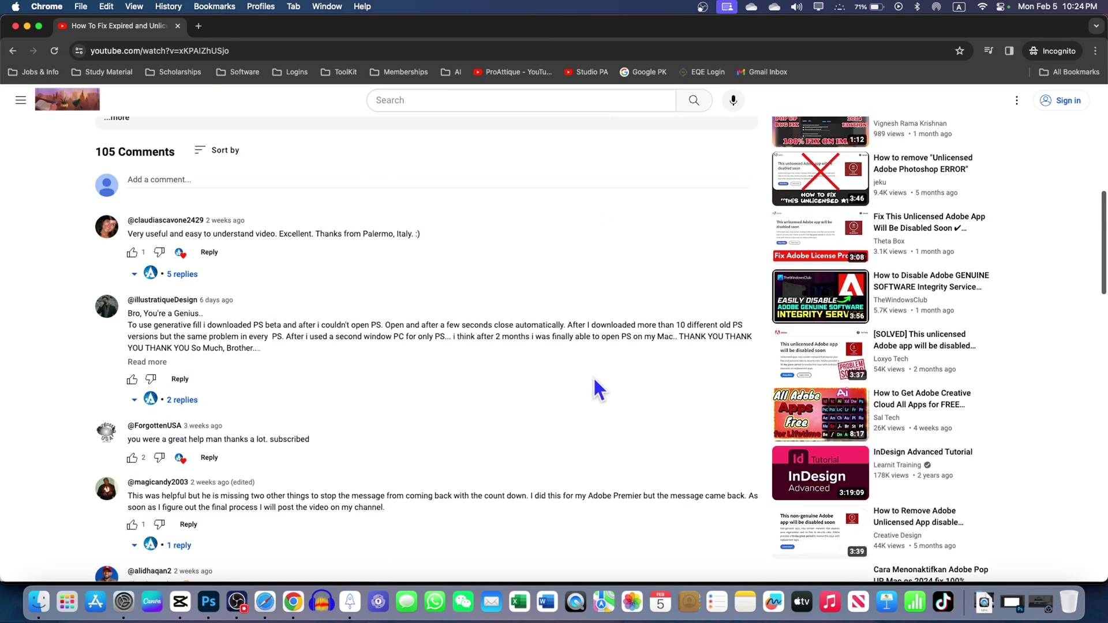
scroll(595, 381, "down", 15)
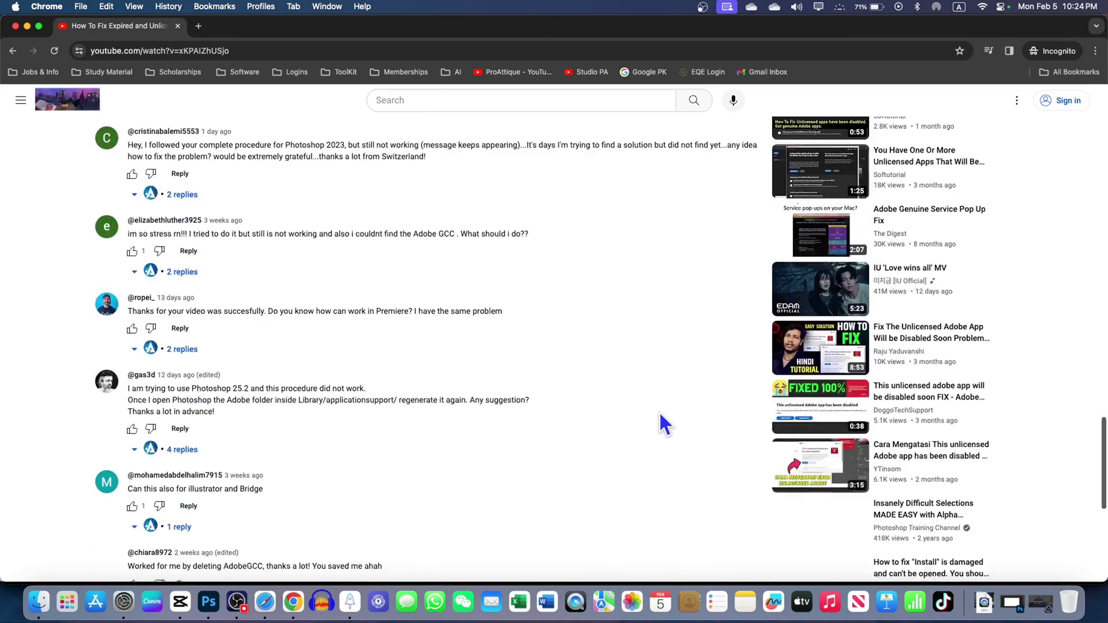
scroll(660, 415, "down", 15)
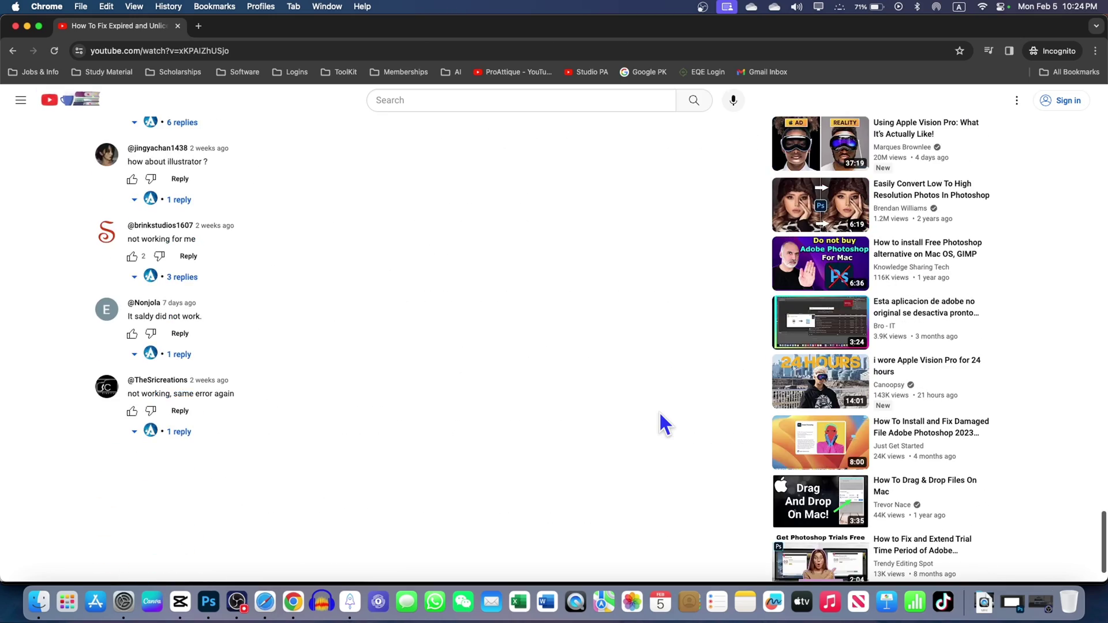
scroll(659, 411, "down", 10)
scroll(659, 411, "up", 20)
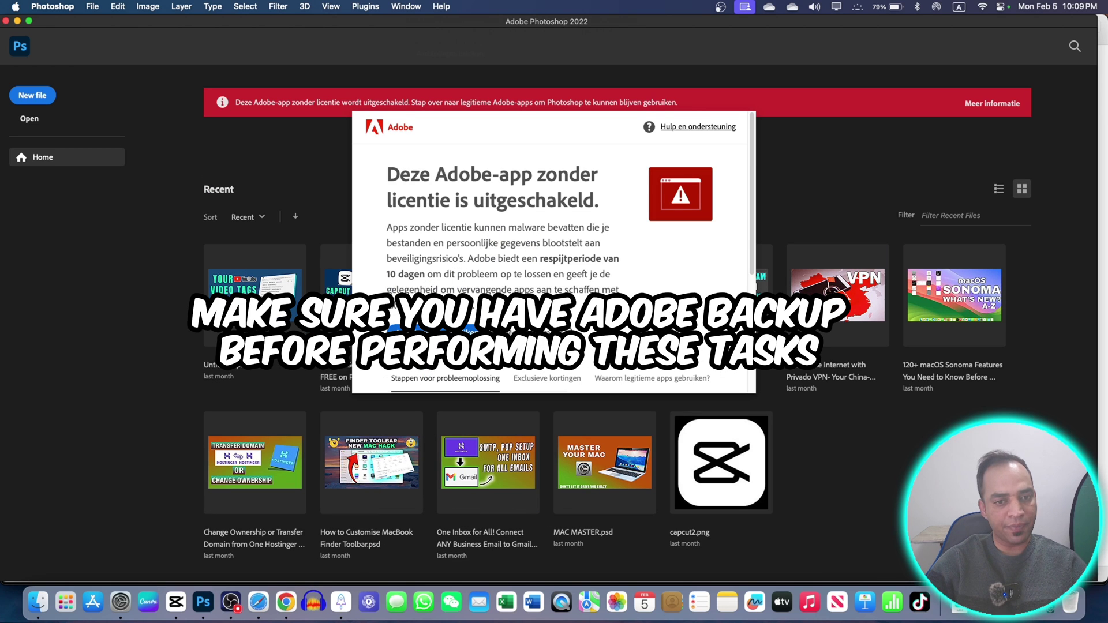
key("super+Tab")
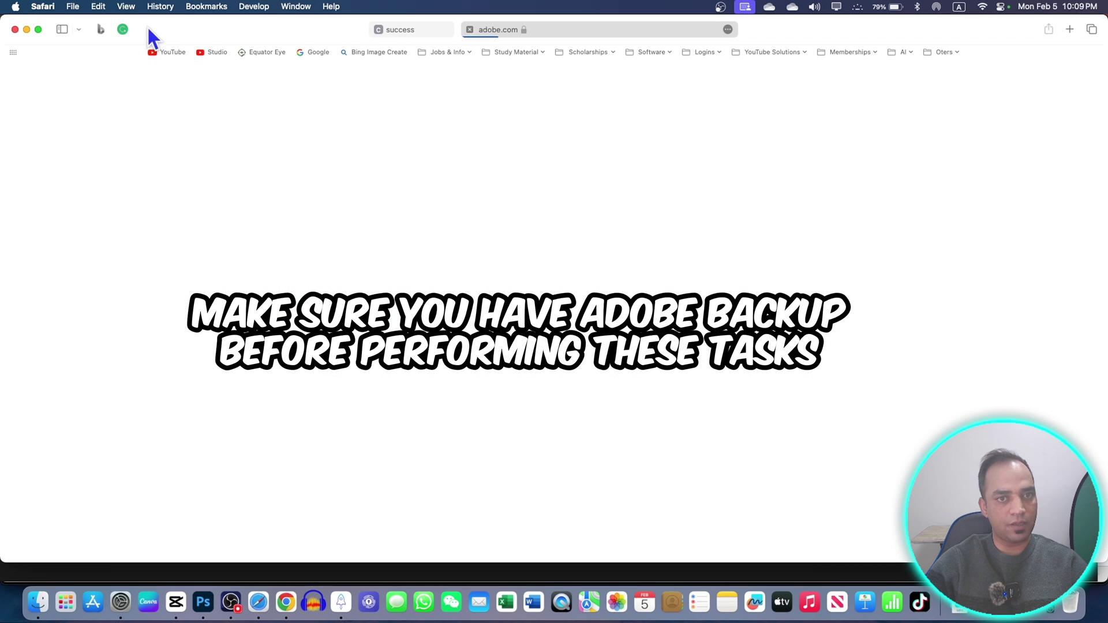
Step: Close the Safari adobe.com window to reveal Finder's Downloads folder
left_click(15, 30)
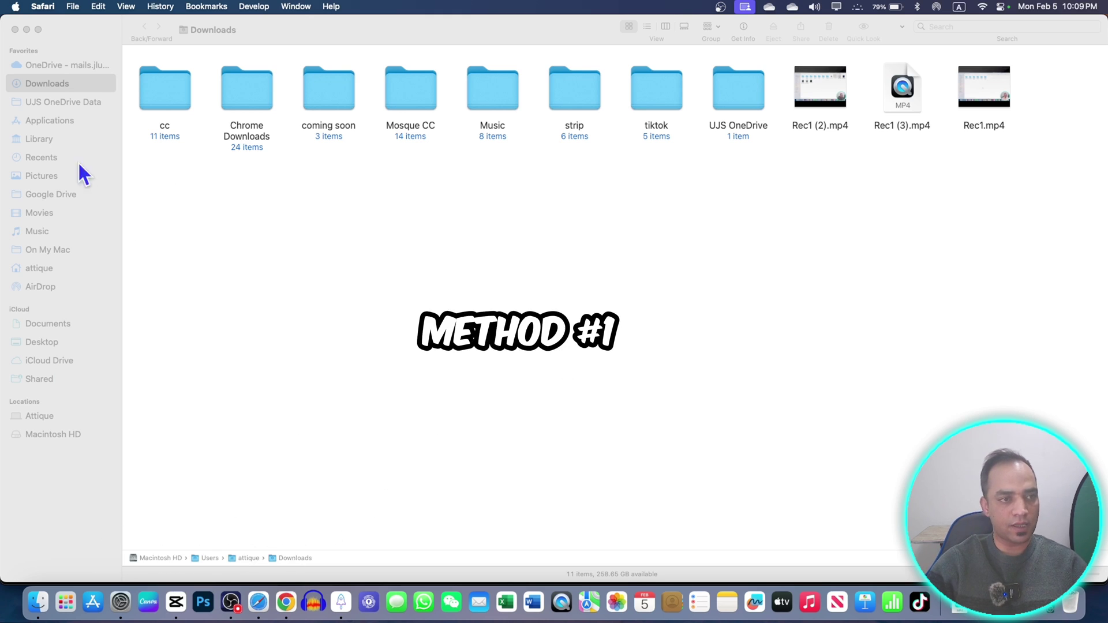
Step: Trash Library/Application Support/Adobe/Adobe Photoshop 2022 and permanently empty the Trash
left_click(304, 197)
left_click(36, 136)
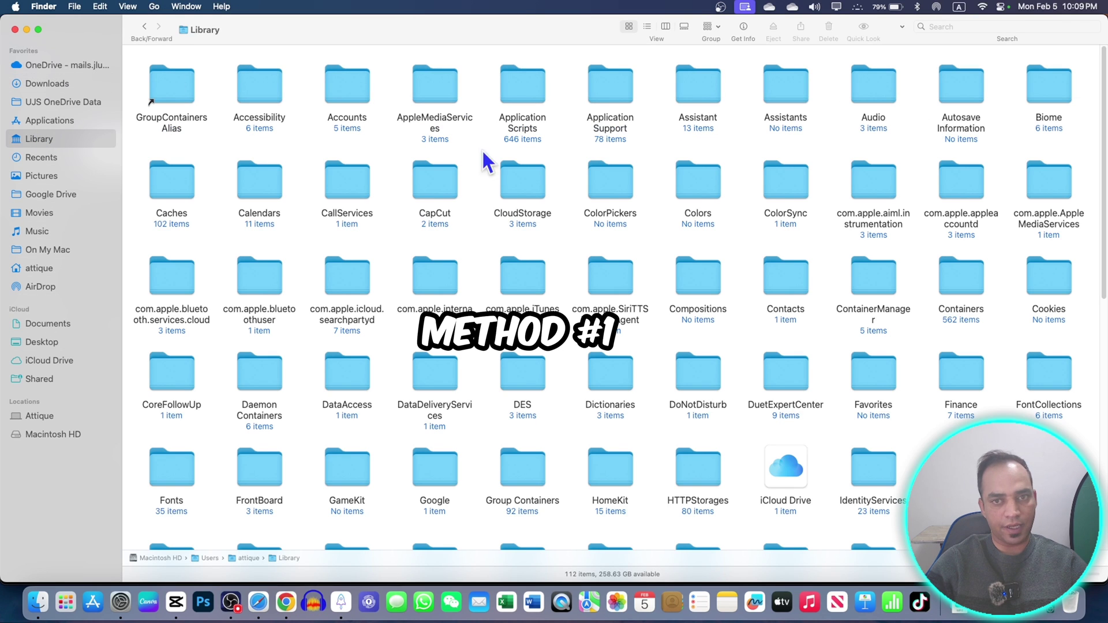
double_click(619, 84)
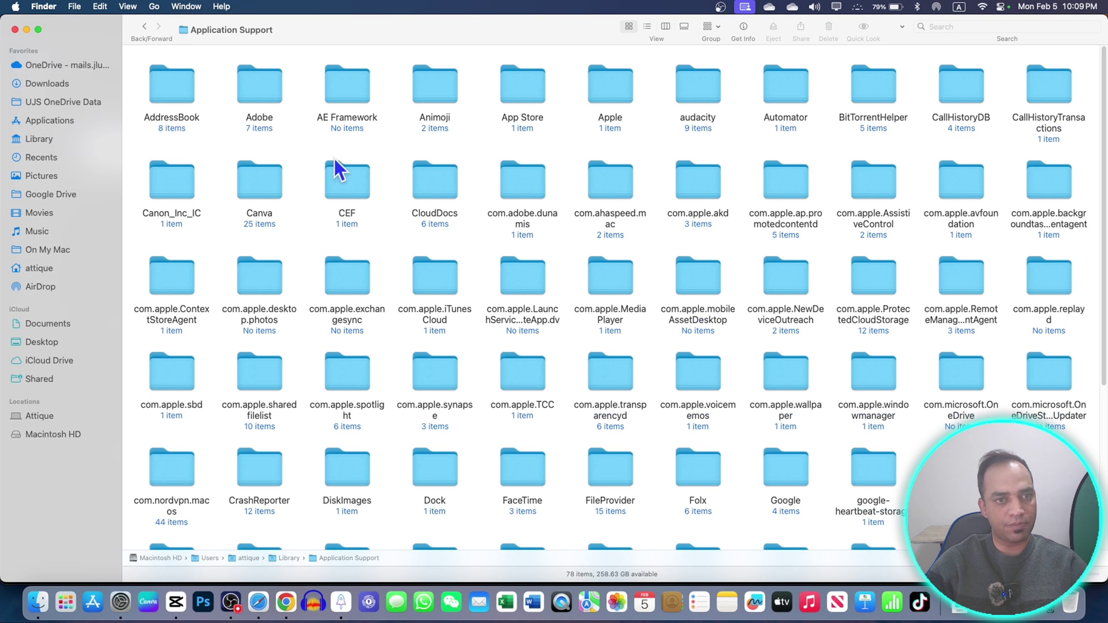
left_click(258, 83)
double_click(259, 85)
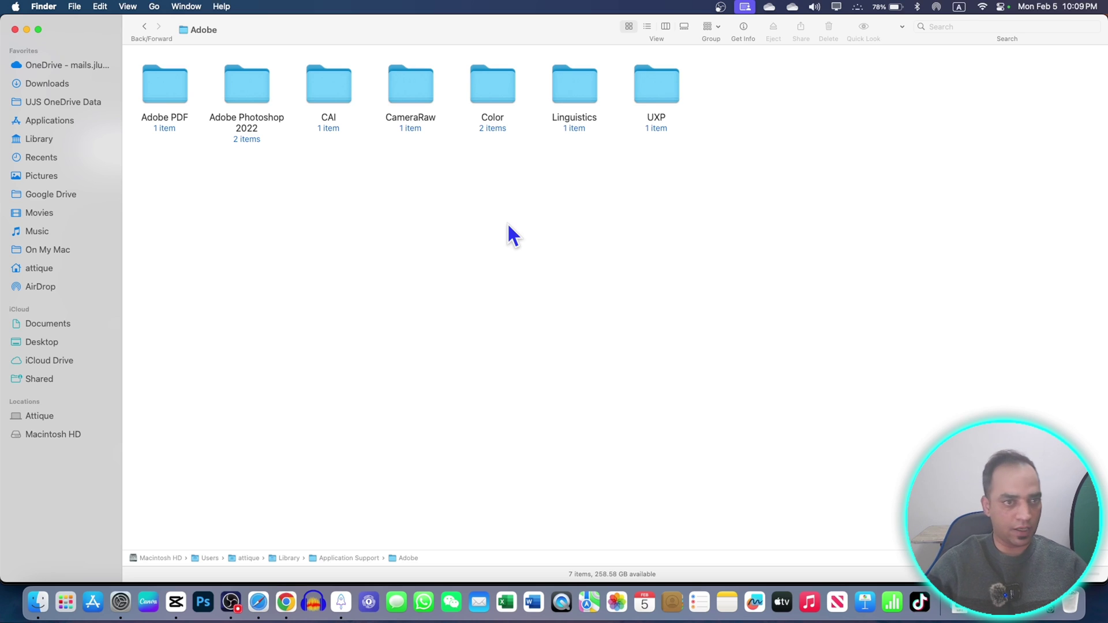
left_click(252, 84)
key("super+BackSpace")
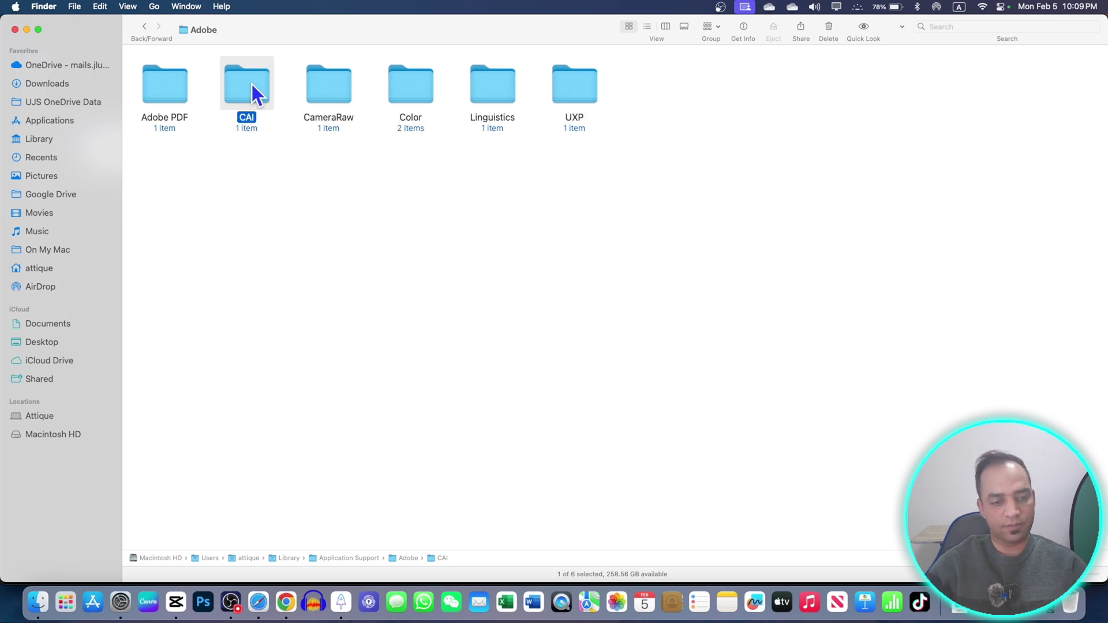
key("super+shift+BackSpace")
key("Return")
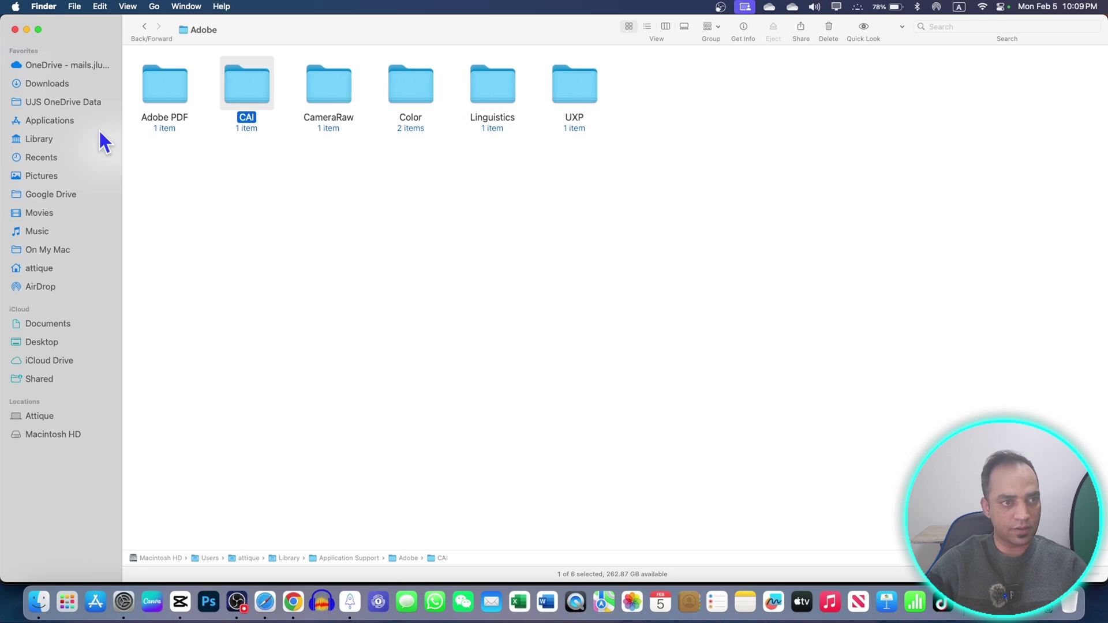
Step: Search the Library folder for 'AdobeGCC'
left_click(40, 139)
left_click(952, 26)
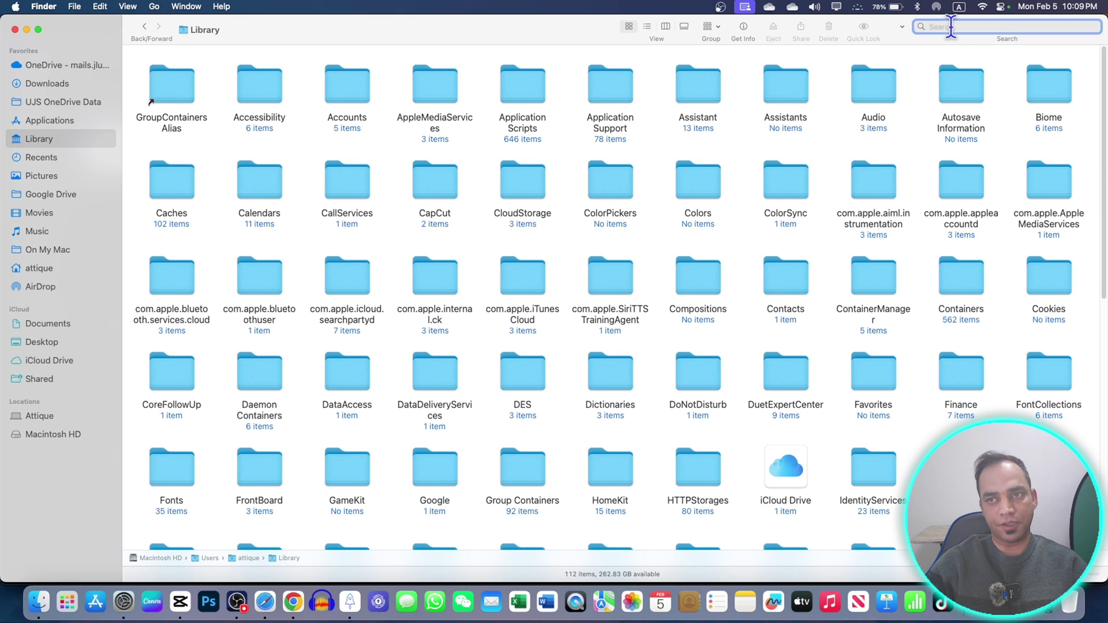
type("Adobe")
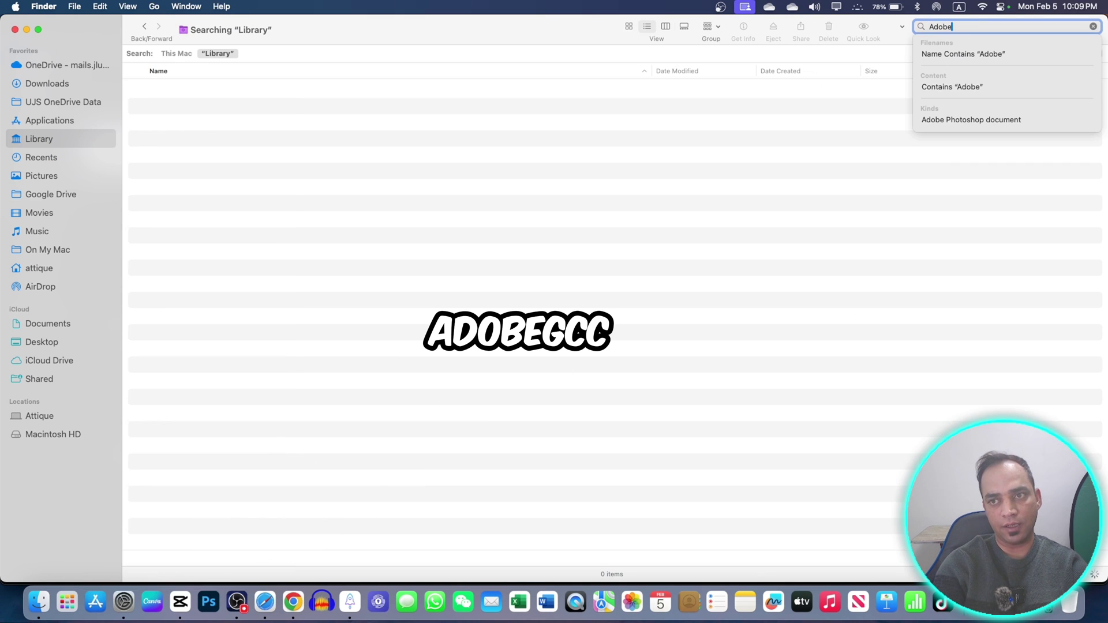
type("GCC")
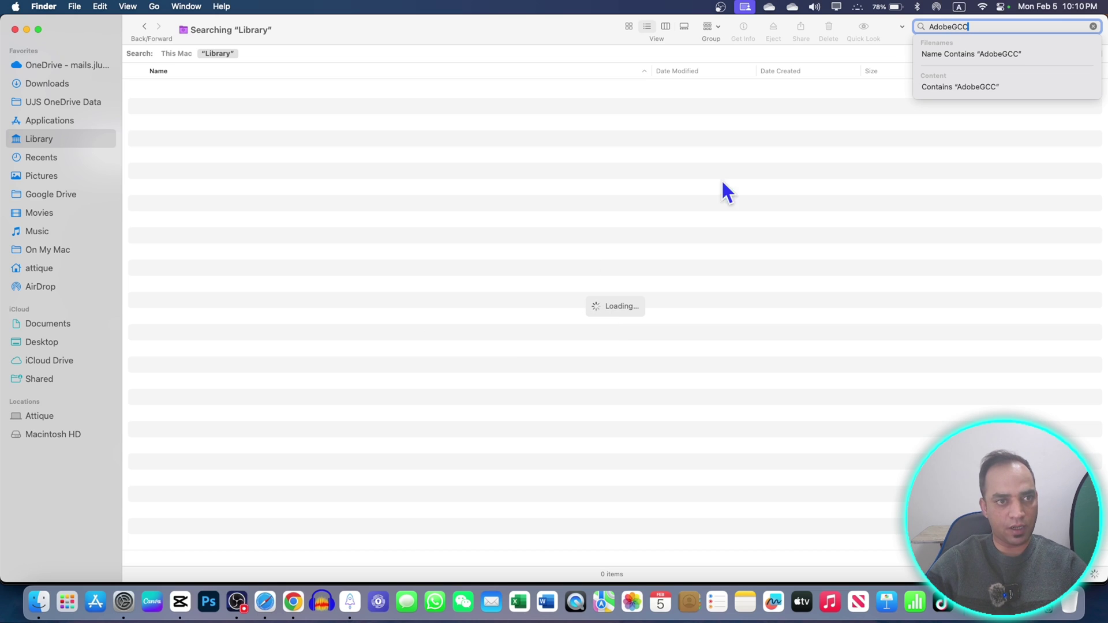
key("super+a")
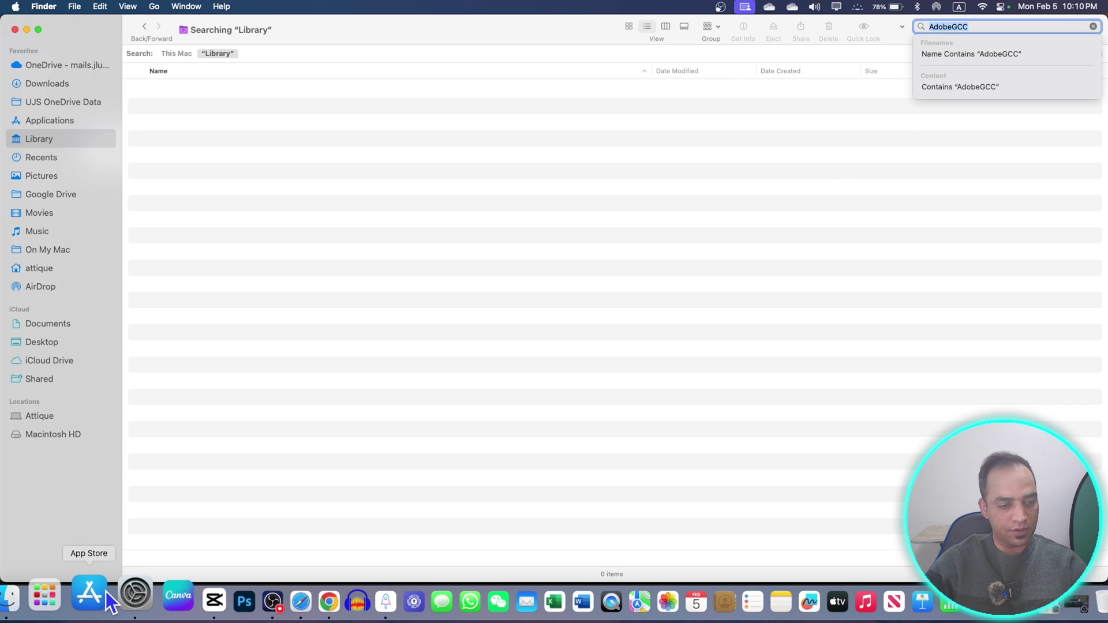
Step: Add Library to the Spotlight Privacy exclusions, then remove it and close the list
left_click(135, 593)
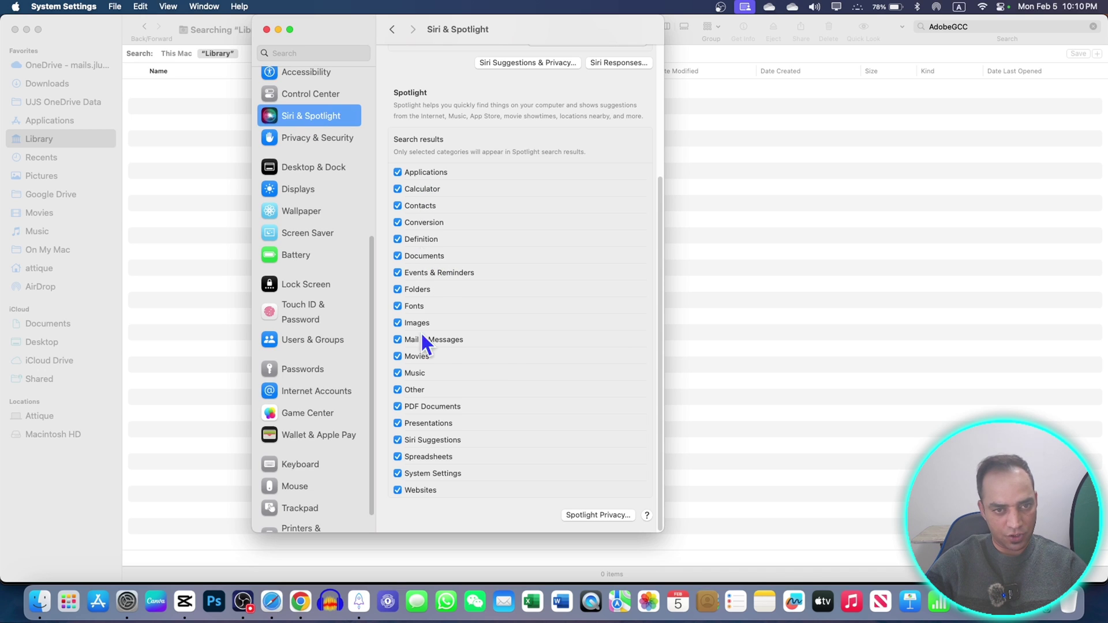
left_click(598, 515)
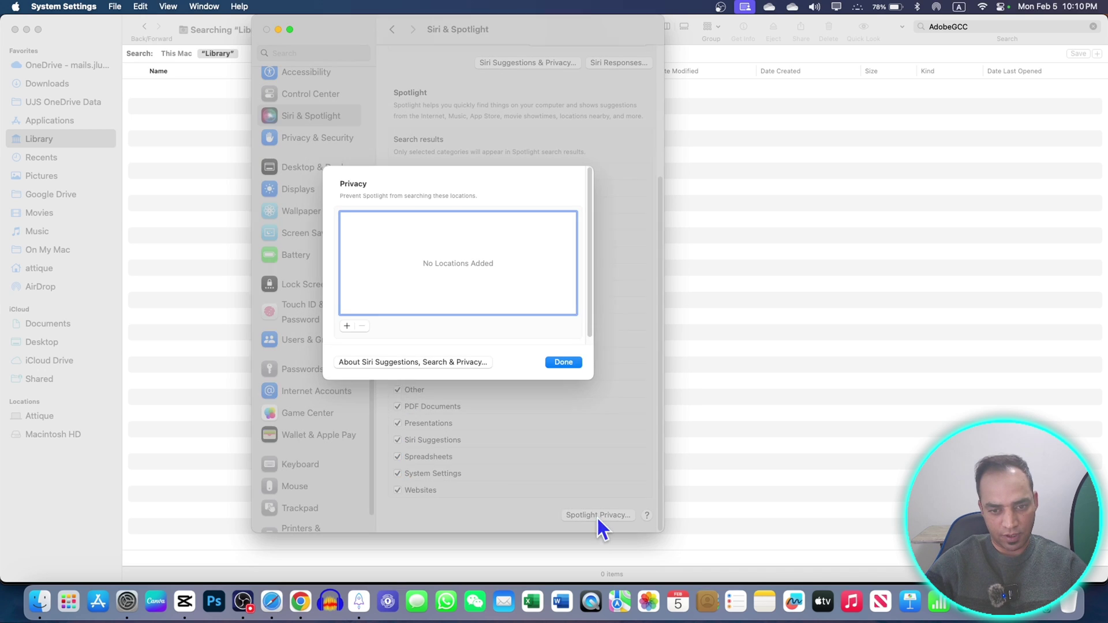
left_click(347, 327)
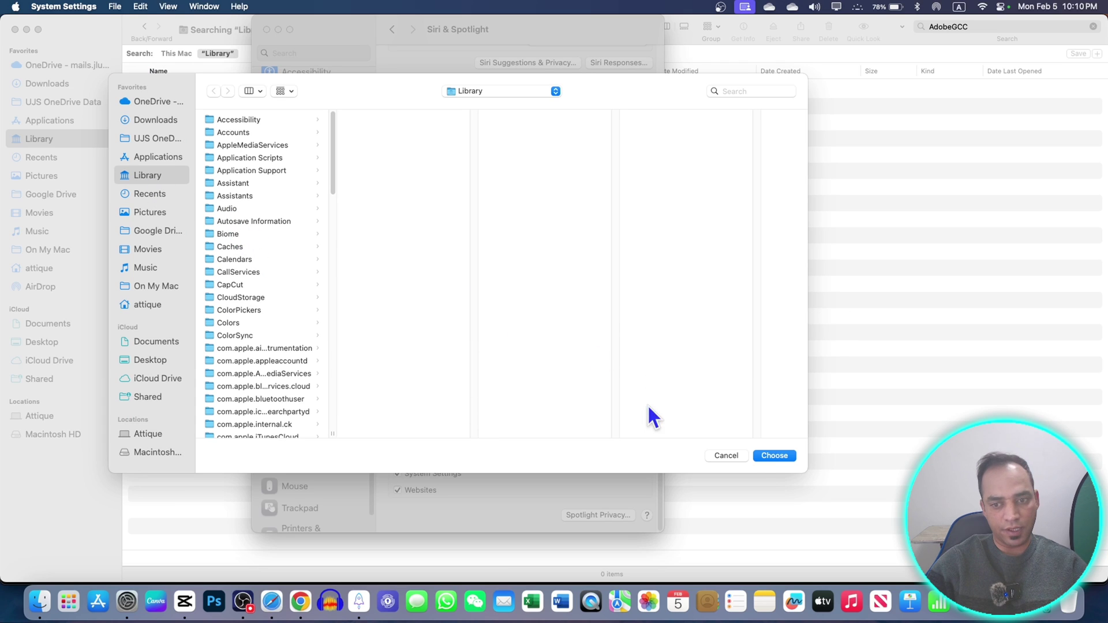
left_click(781, 457)
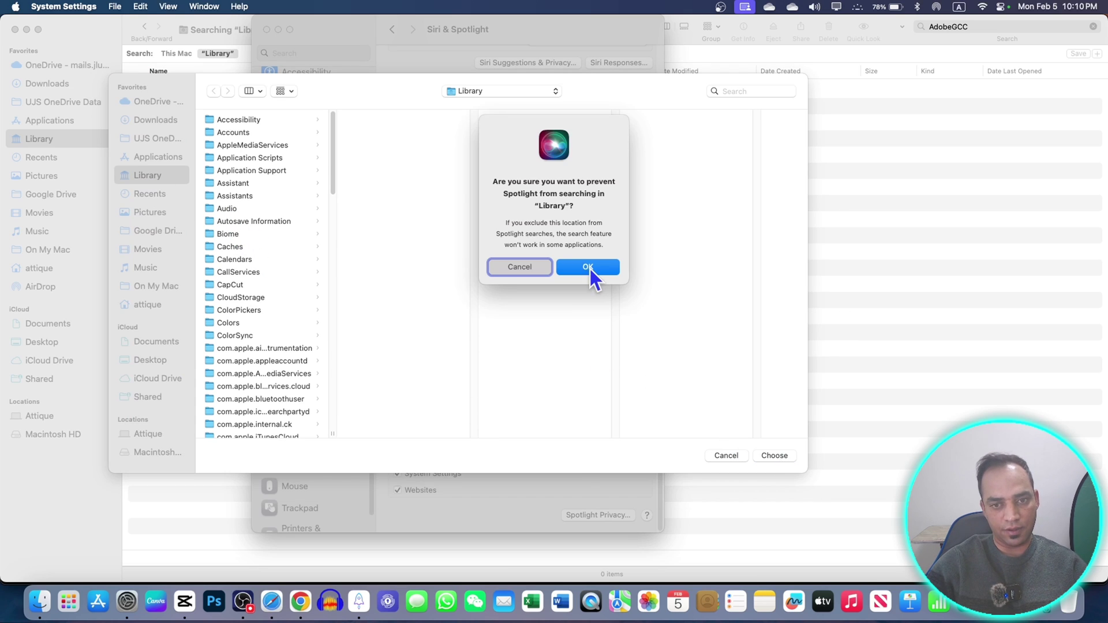
left_click(589, 268)
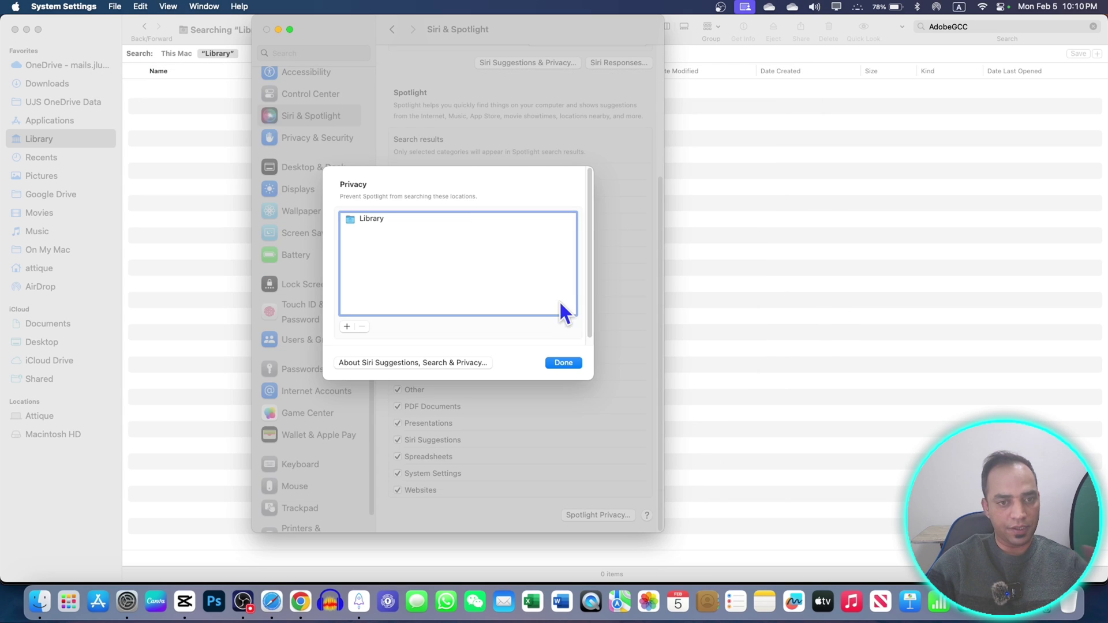
left_click(365, 218)
left_click(362, 326)
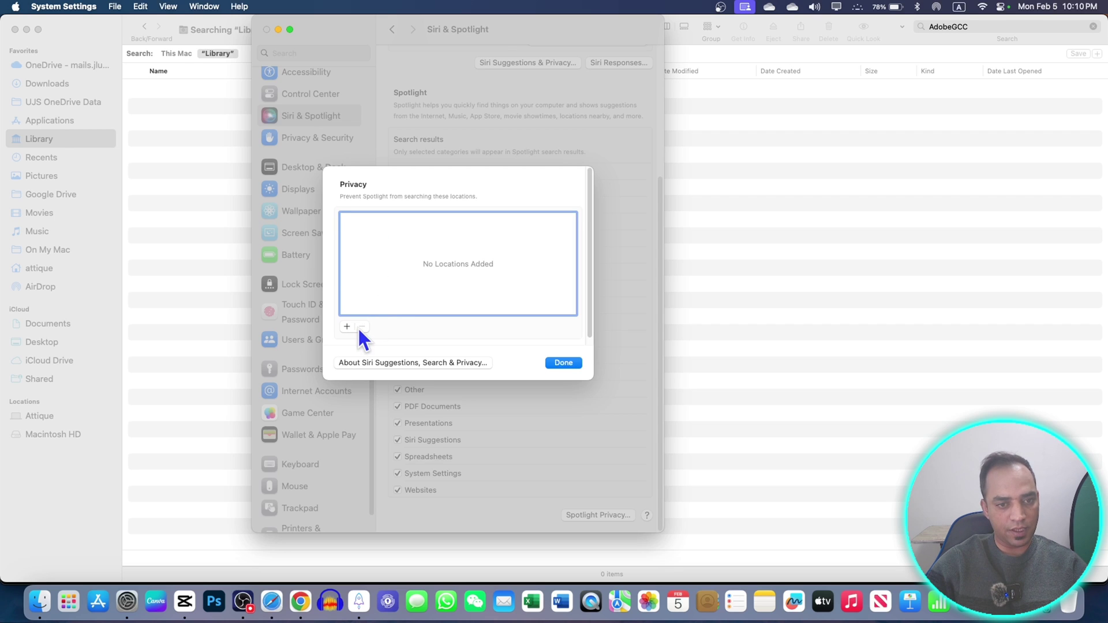
left_click(571, 365)
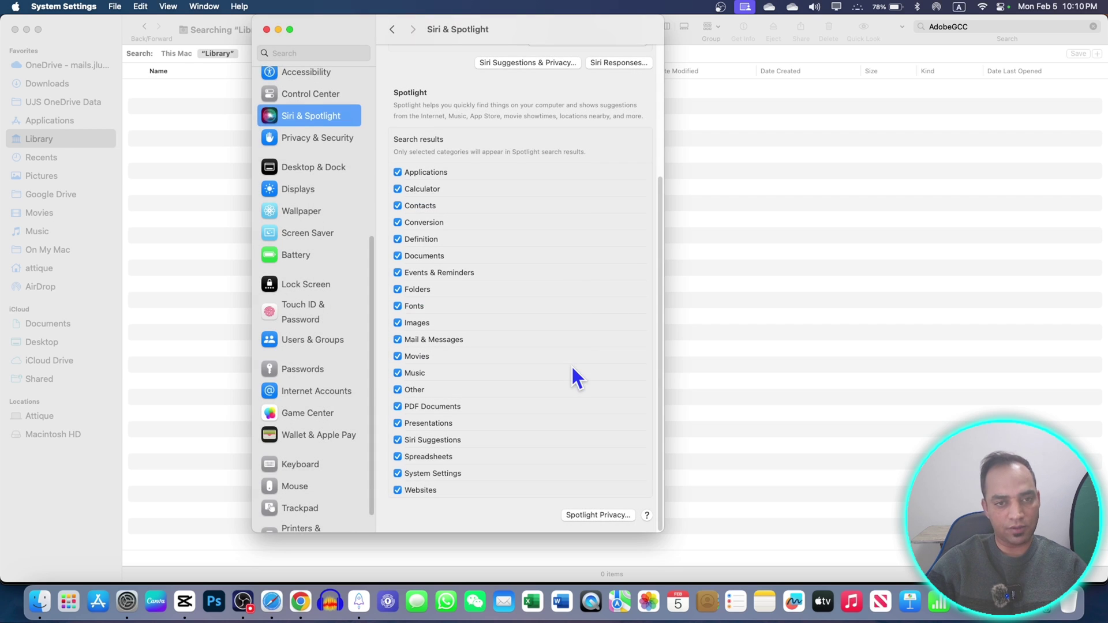
left_click(992, 24)
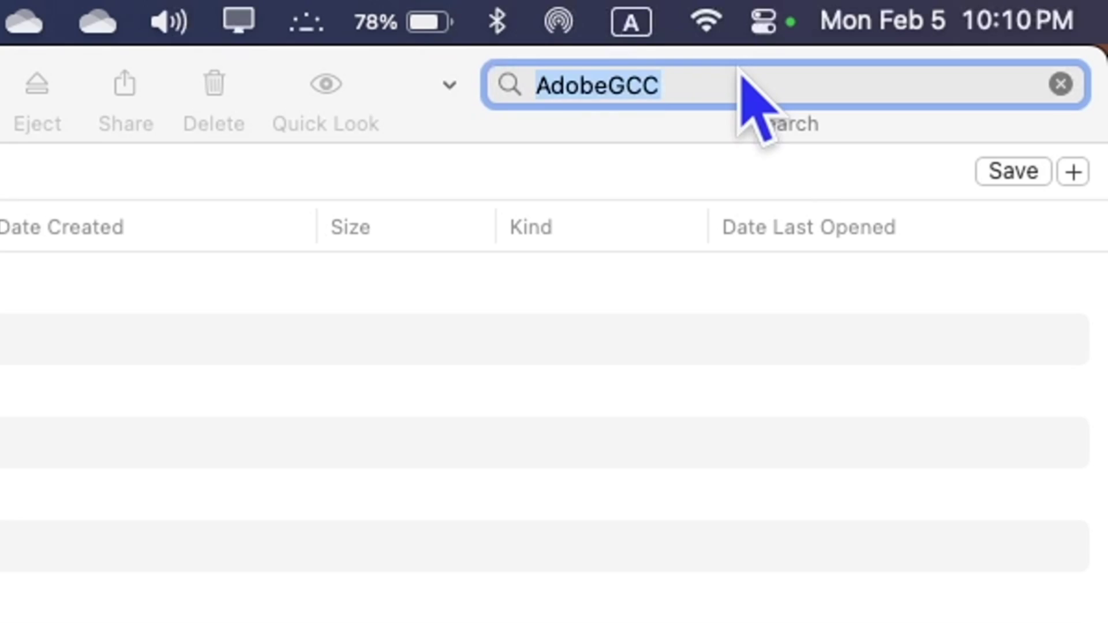
left_click(987, 26)
left_click(985, 25)
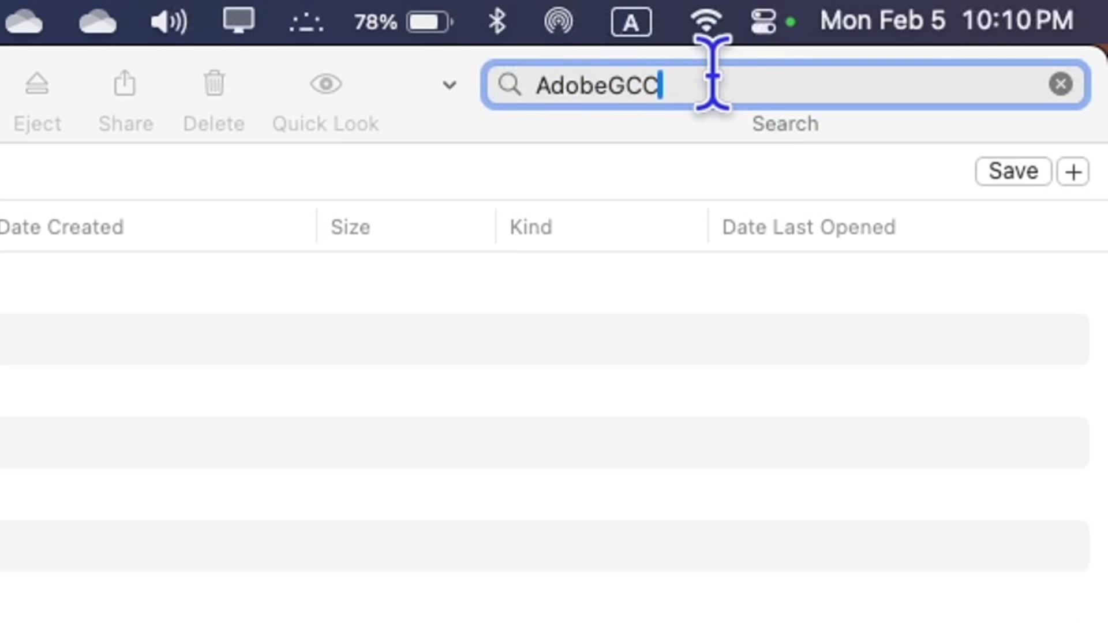
key("BackSpace")
key("BackSpace")
key("BackSpace")
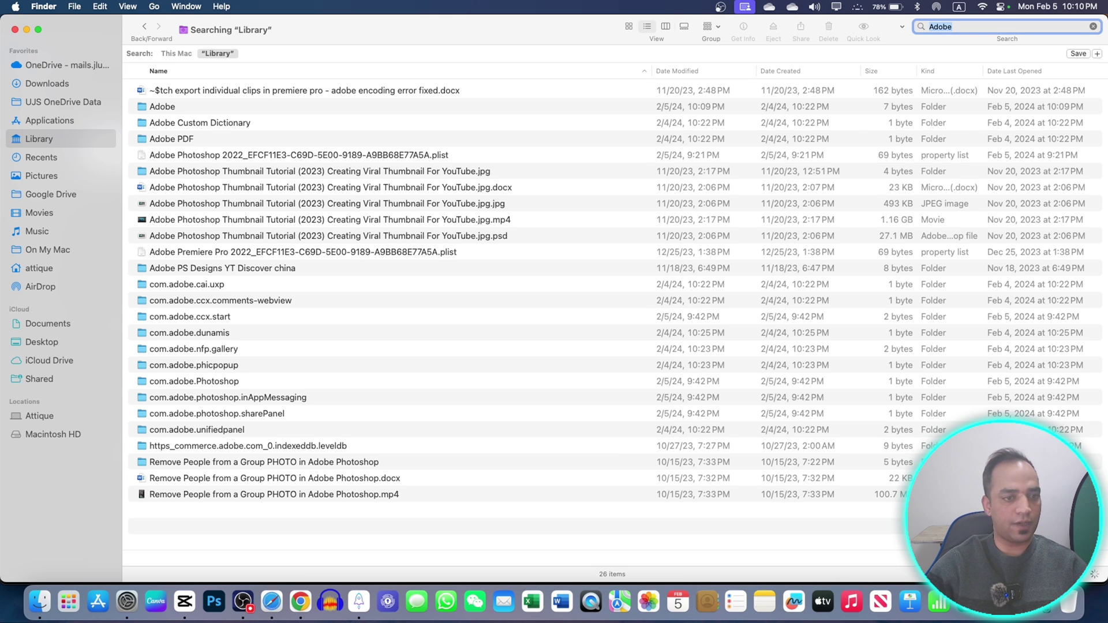
scroll(372, 303, "down", 5)
scroll(365, 328, "down", 10)
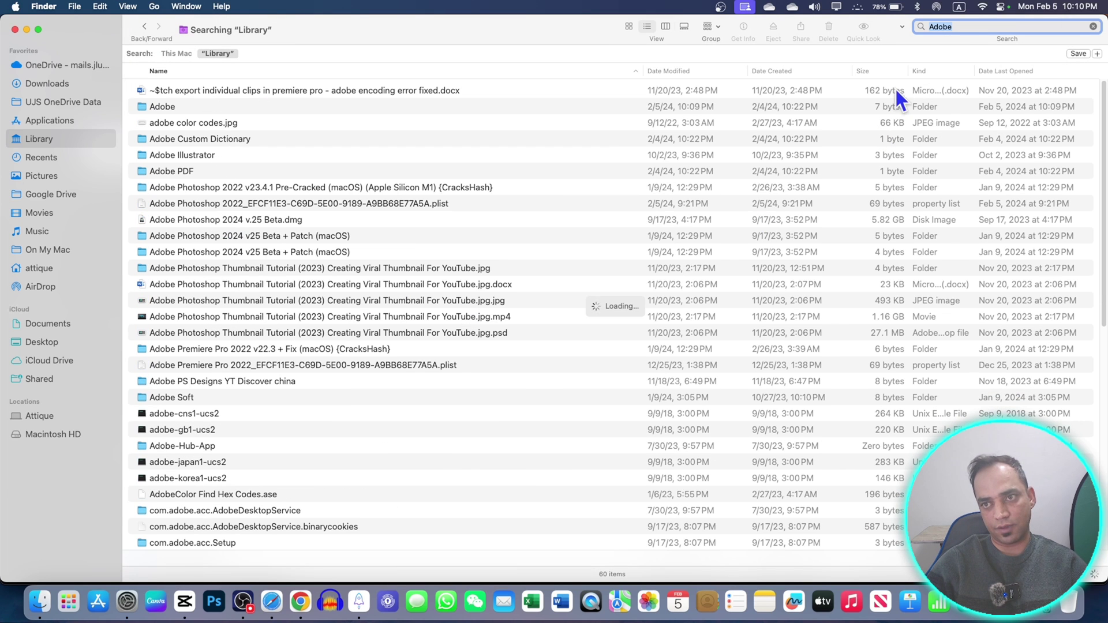
left_click(971, 26)
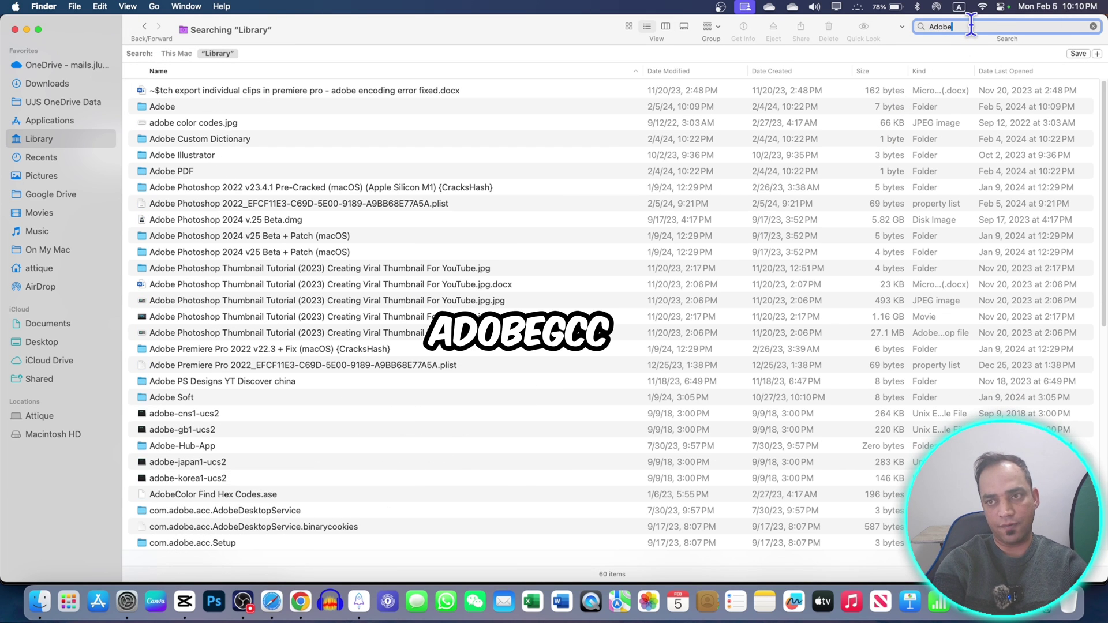
type("gcc")
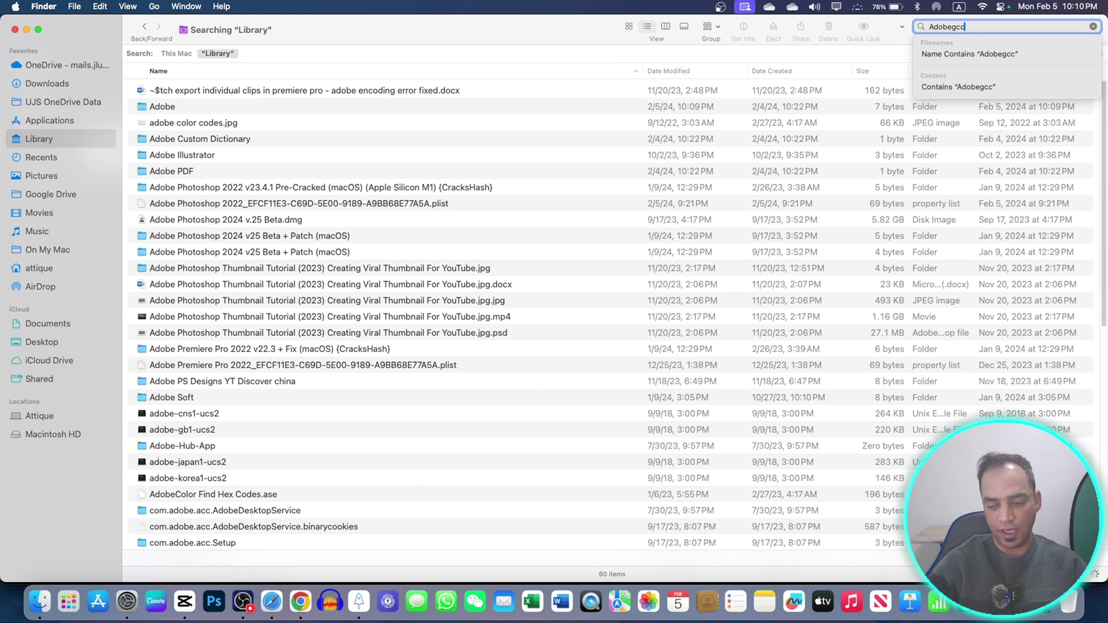
key("Return")
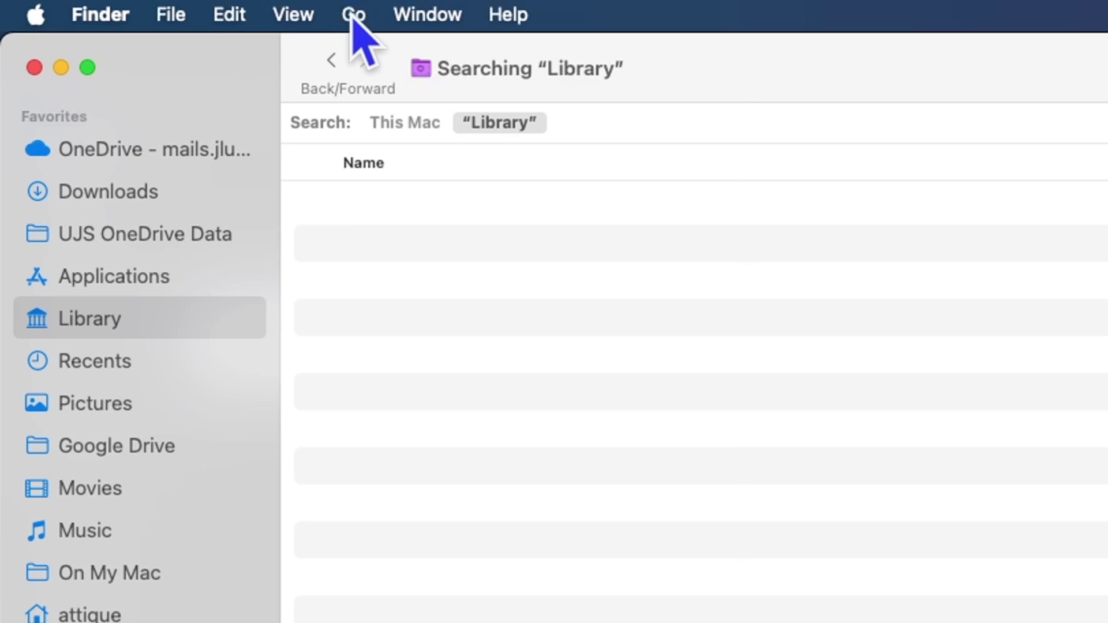
Step: Go to /Library/Application Support, view it as icons, and open the Adobe folder
left_click(223, 10)
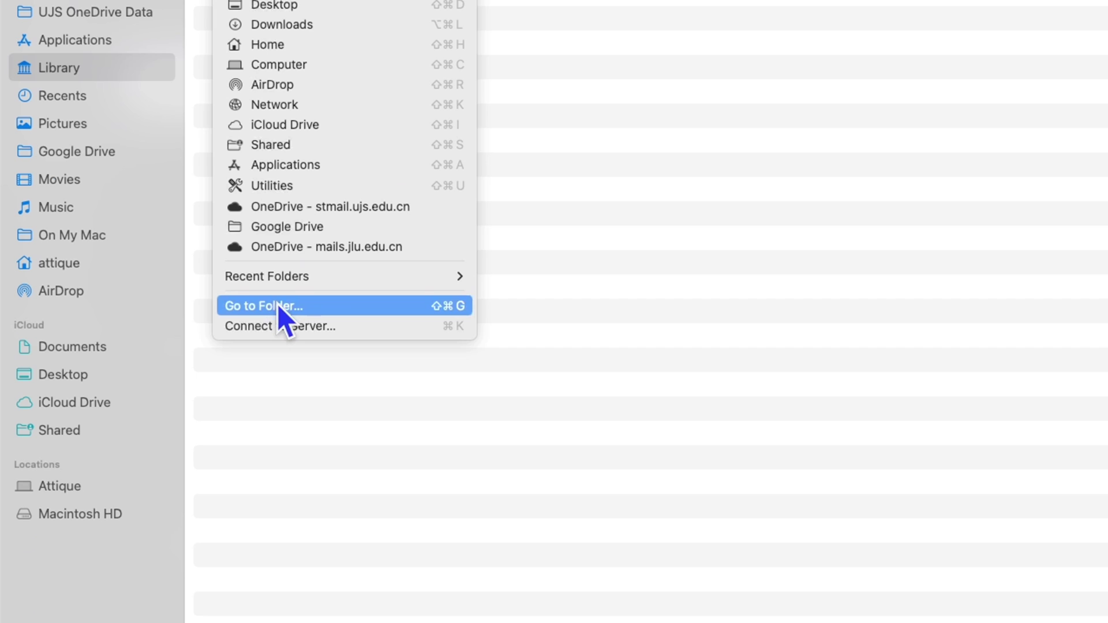
left_click(413, 525)
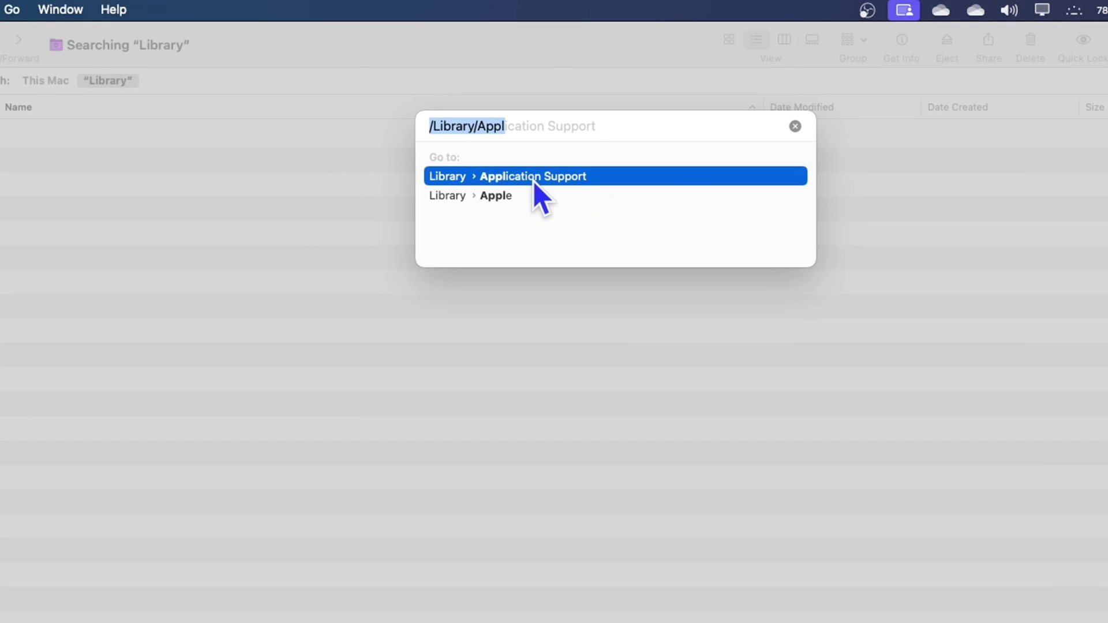
left_click(547, 184)
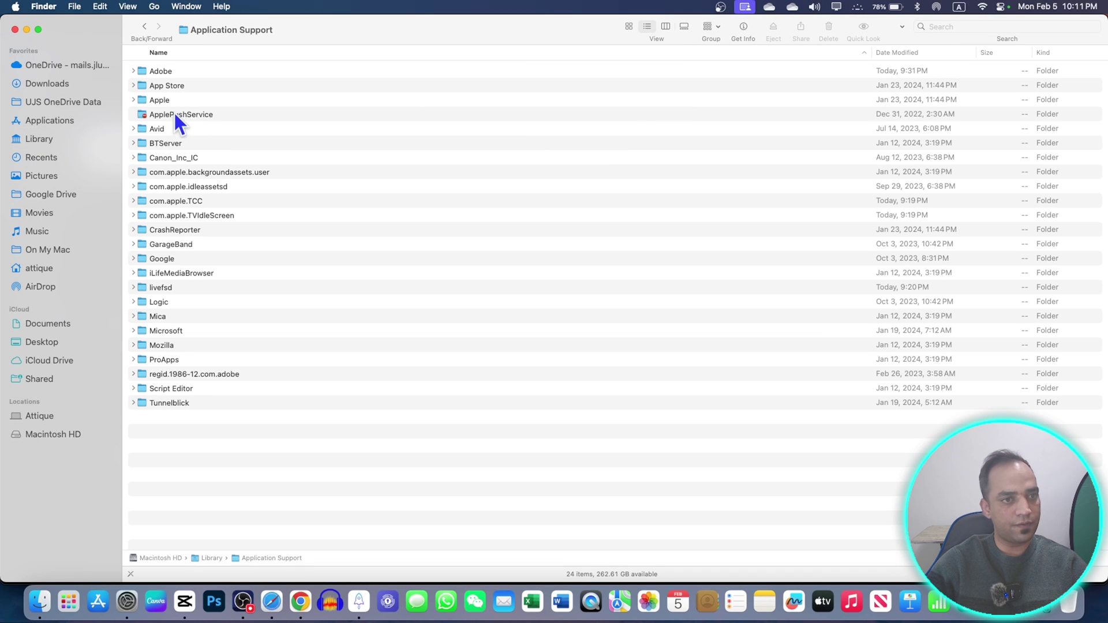
left_click(633, 27)
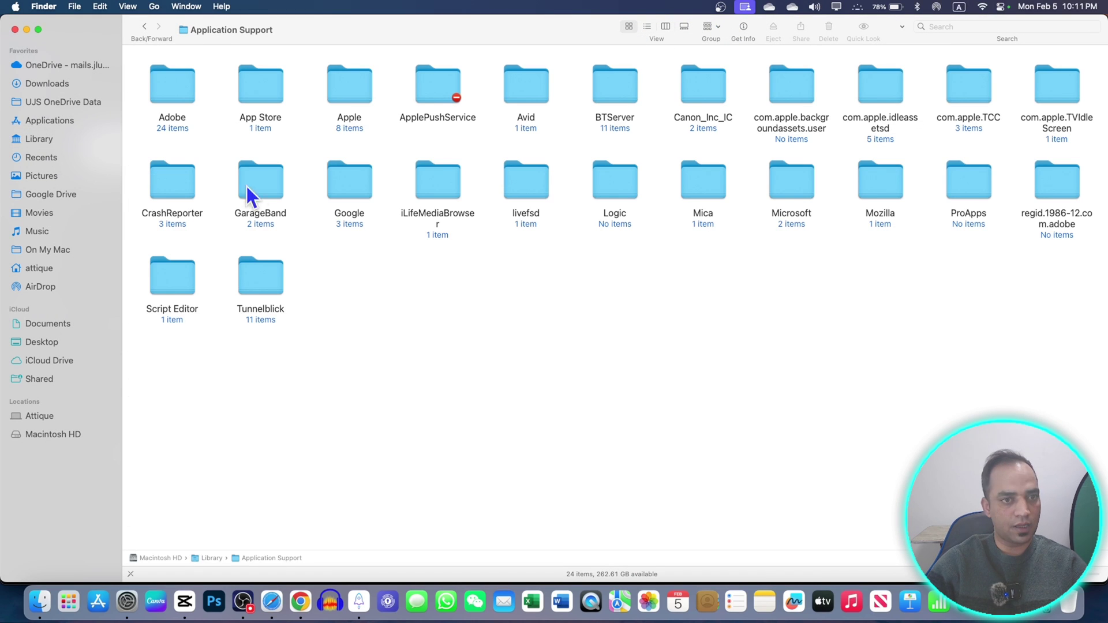
left_click(165, 85)
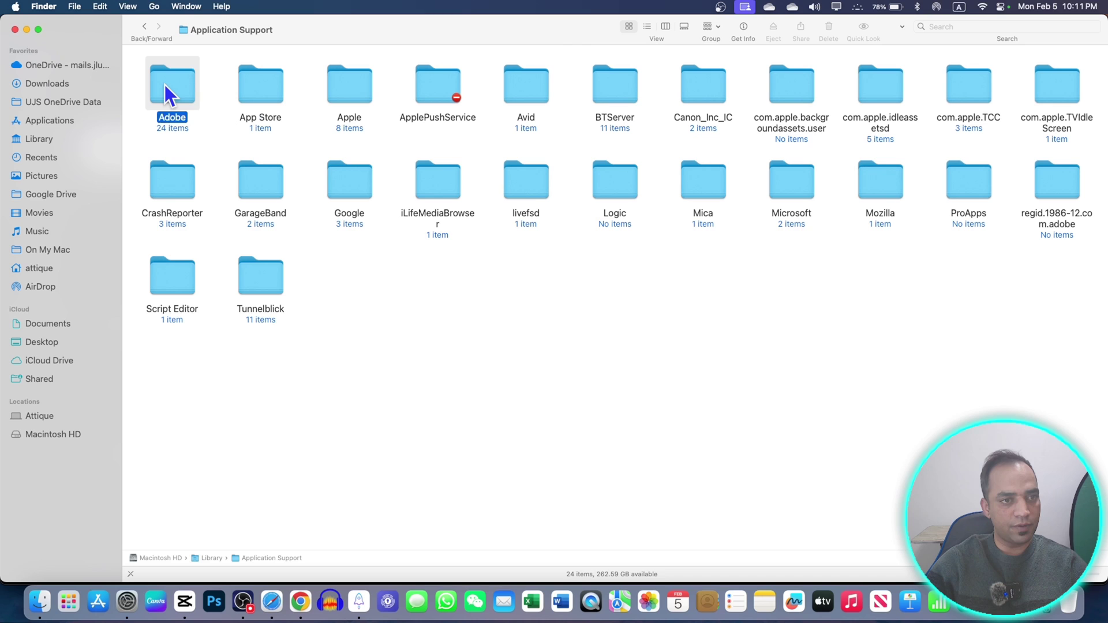
double_click(164, 85)
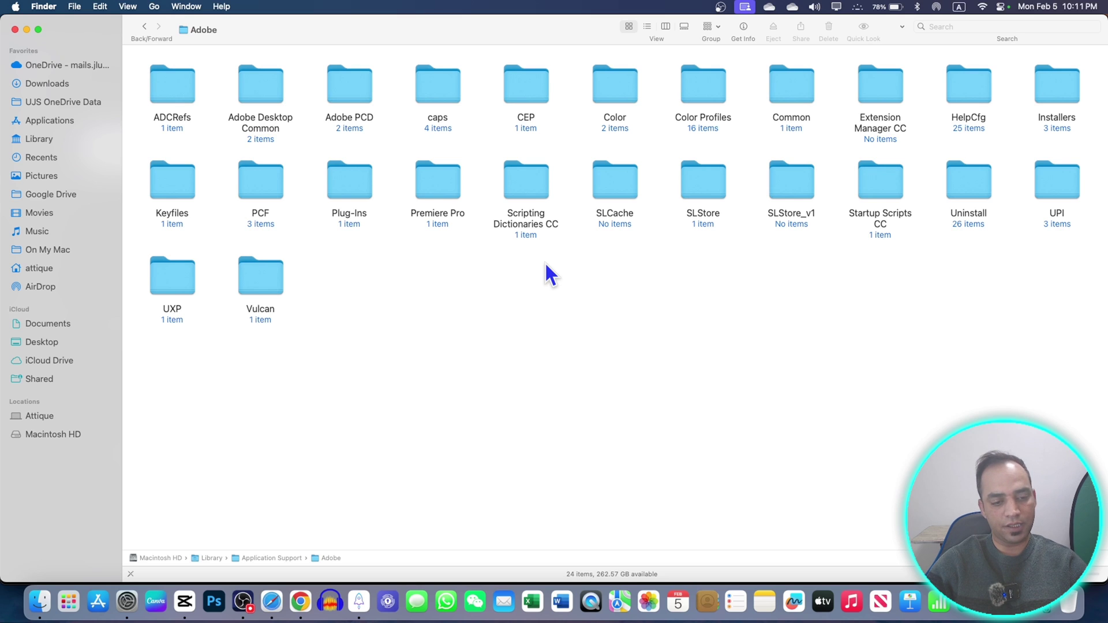
Step: Check in Privacy & Security that downloaded applications are allowed from Anywhere
left_click(126, 602)
scroll(339, 271, "up", 5)
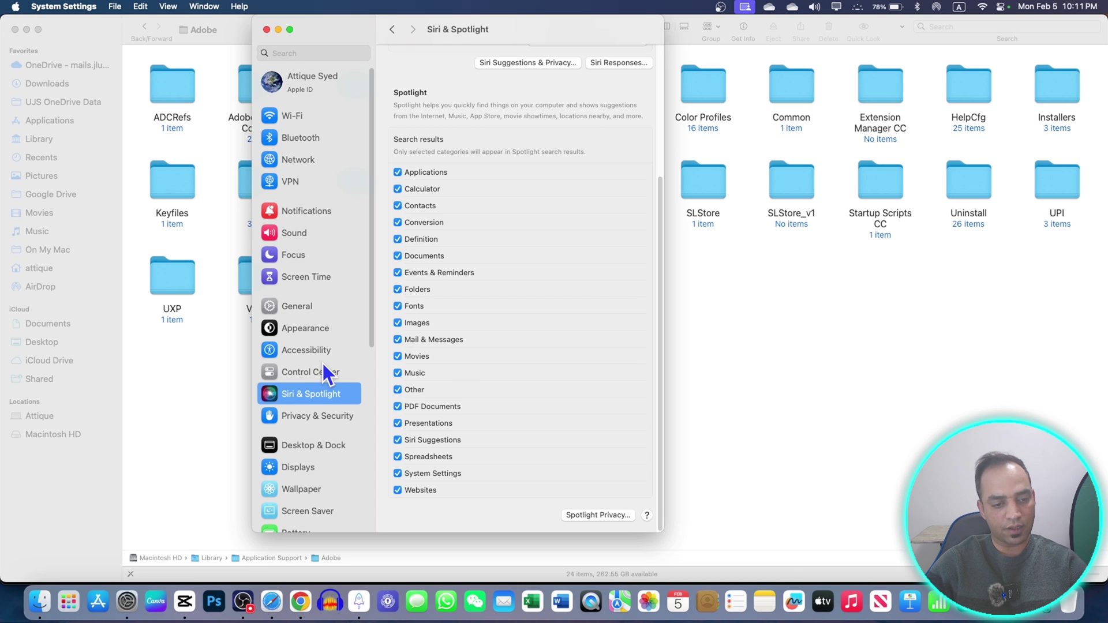
left_click(328, 415)
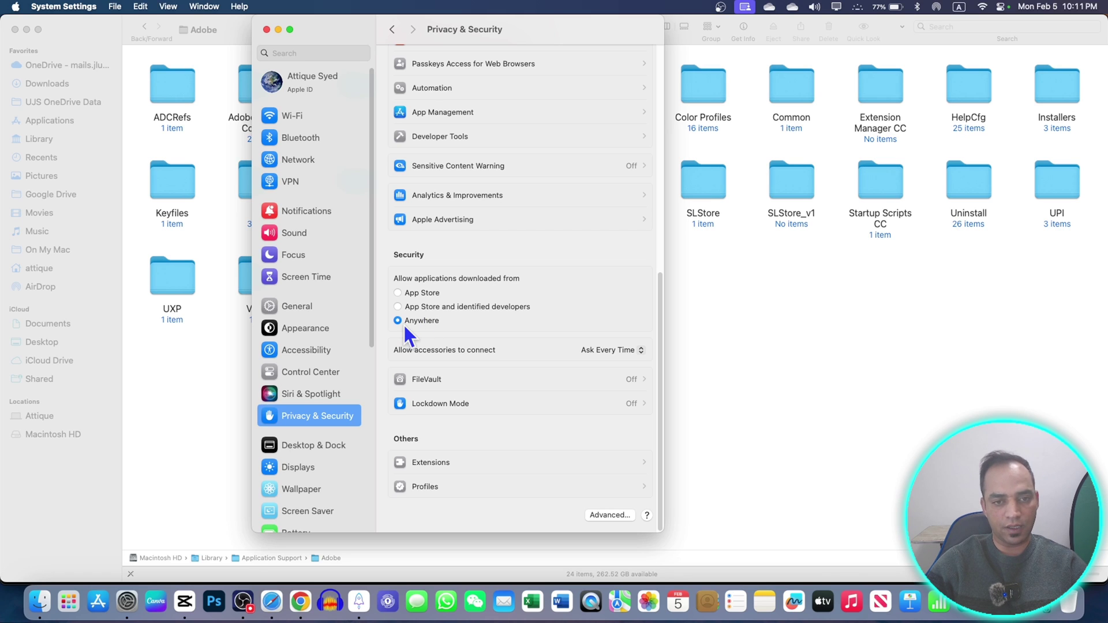
scroll(404, 324, "up", 1)
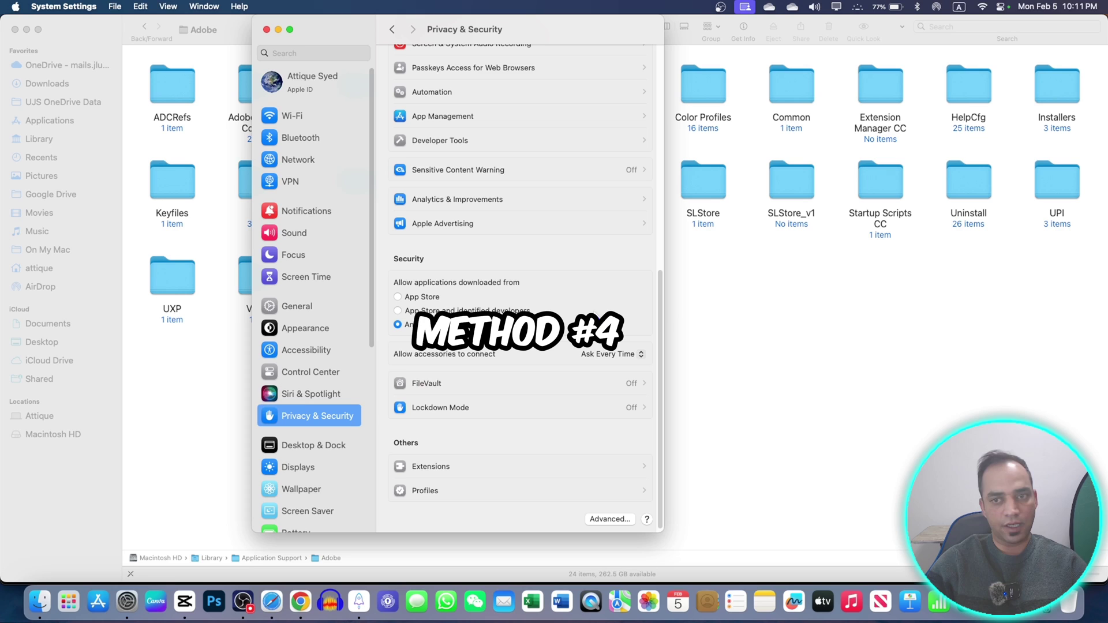
scroll(537, 304, "up", 6)
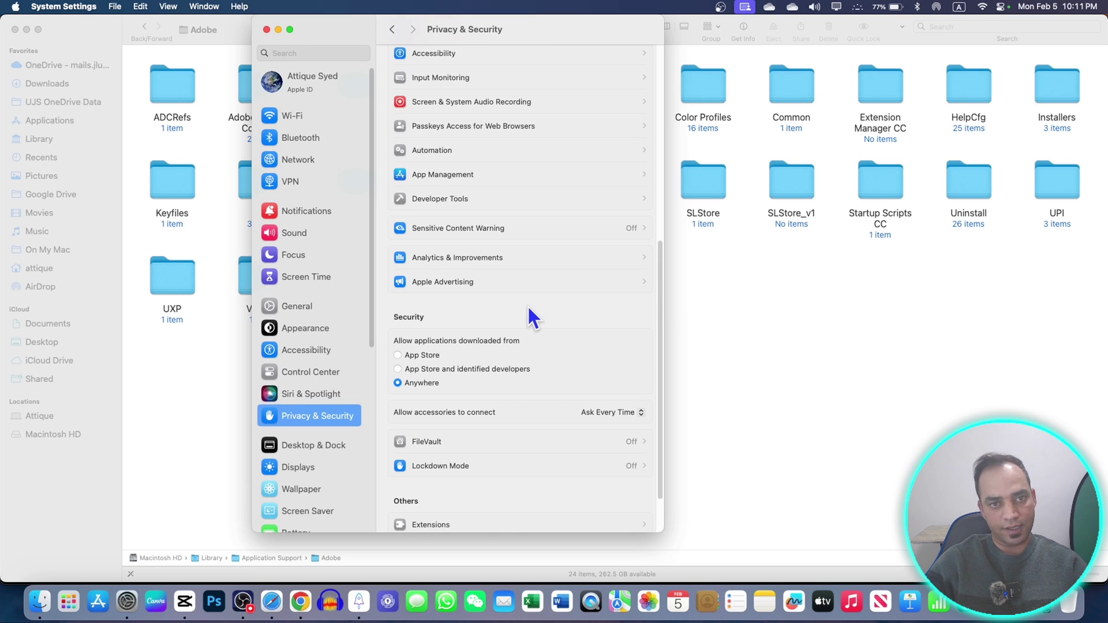
Step: Review the Firewall options, leaving com.filmage.pro-lite.mac on Allow incoming connections
left_click(302, 160)
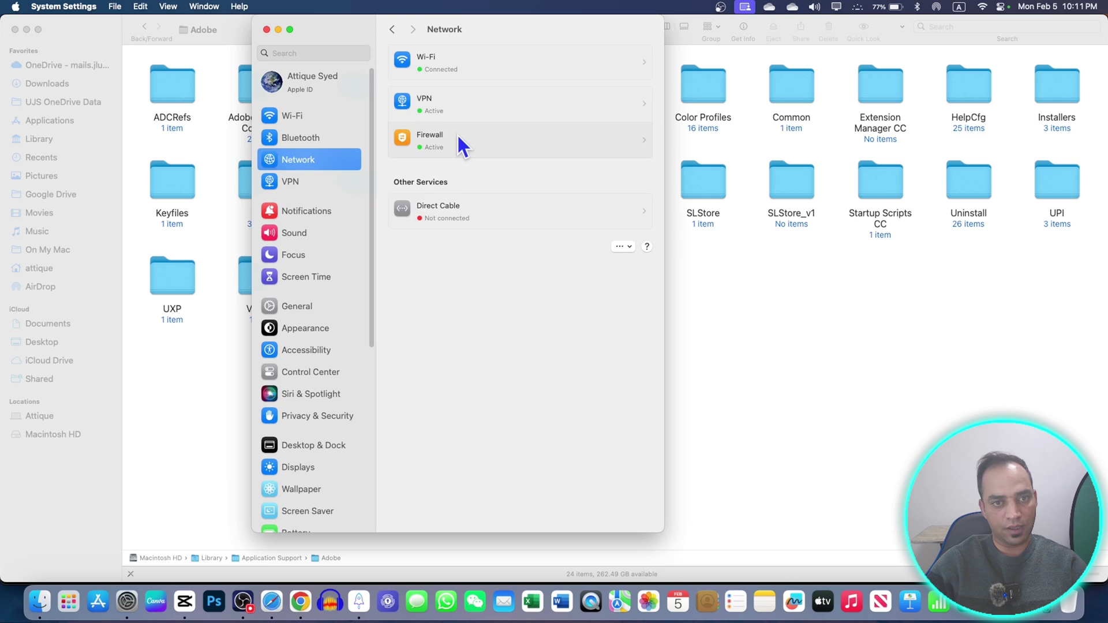
left_click(464, 146)
left_click(622, 120)
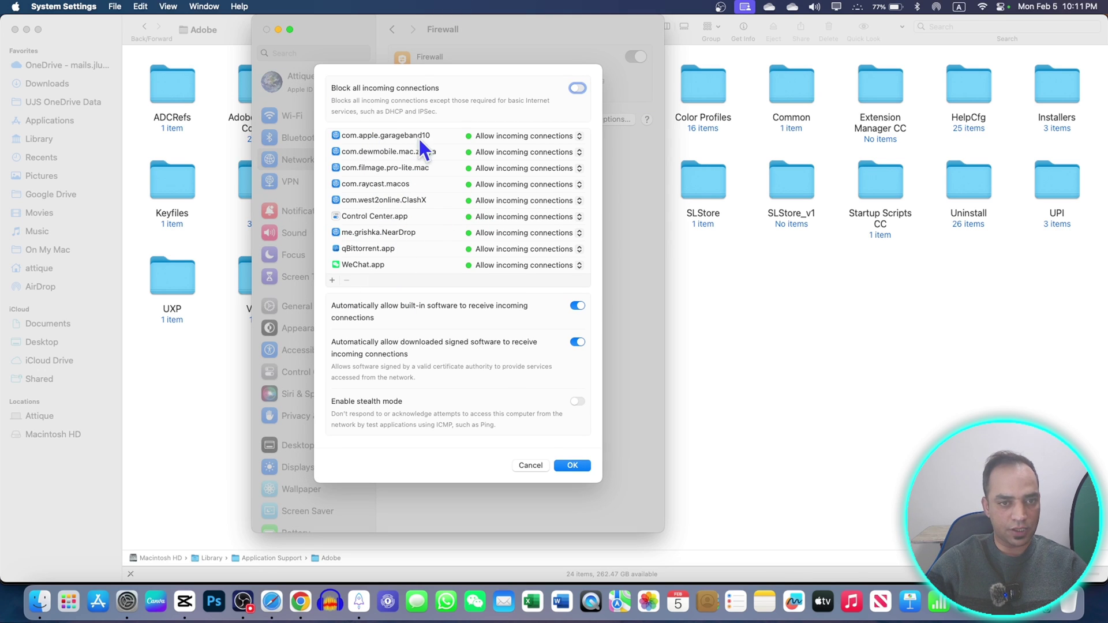
left_click(527, 168)
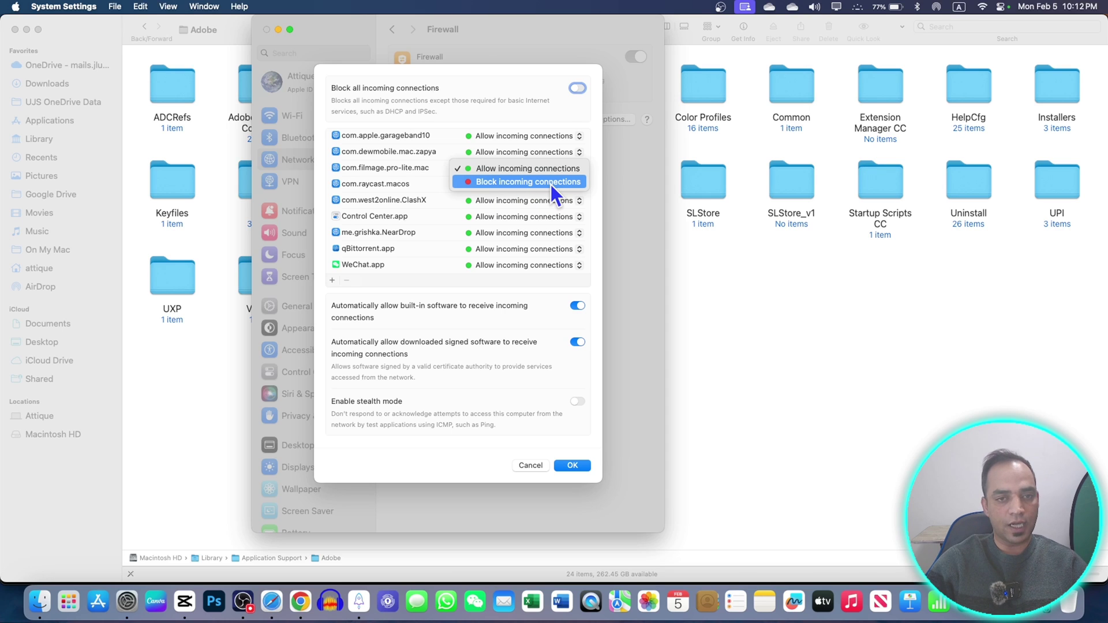
left_click(485, 71)
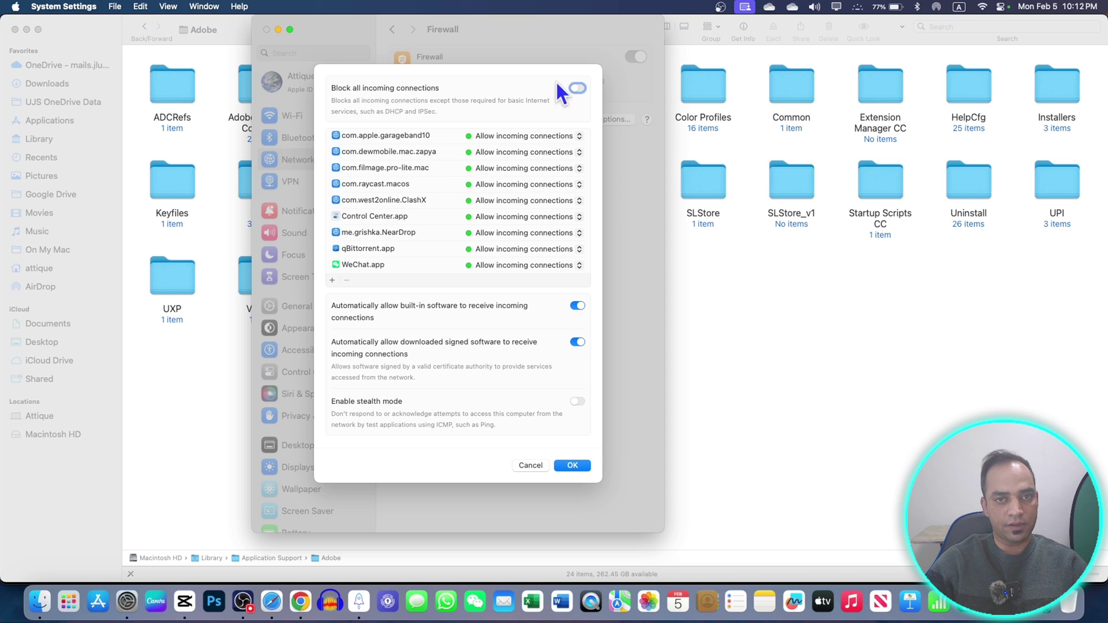
left_click(584, 465)
Step: Show the package contents of Adobe Photoshop 2022.app in the Applications folder
left_click(266, 28)
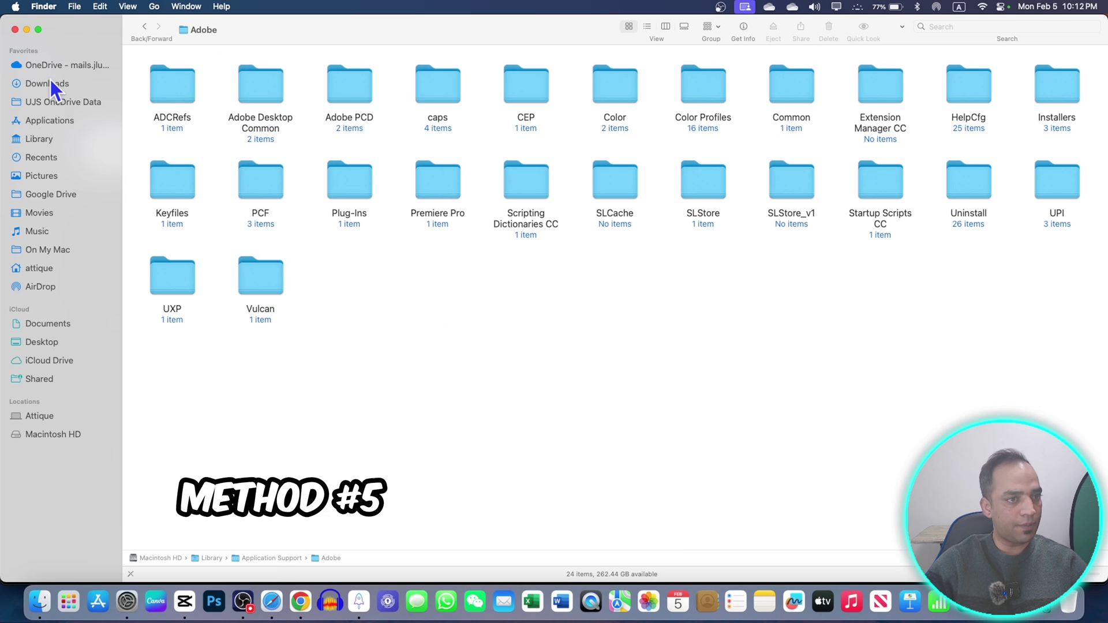
left_click(49, 120)
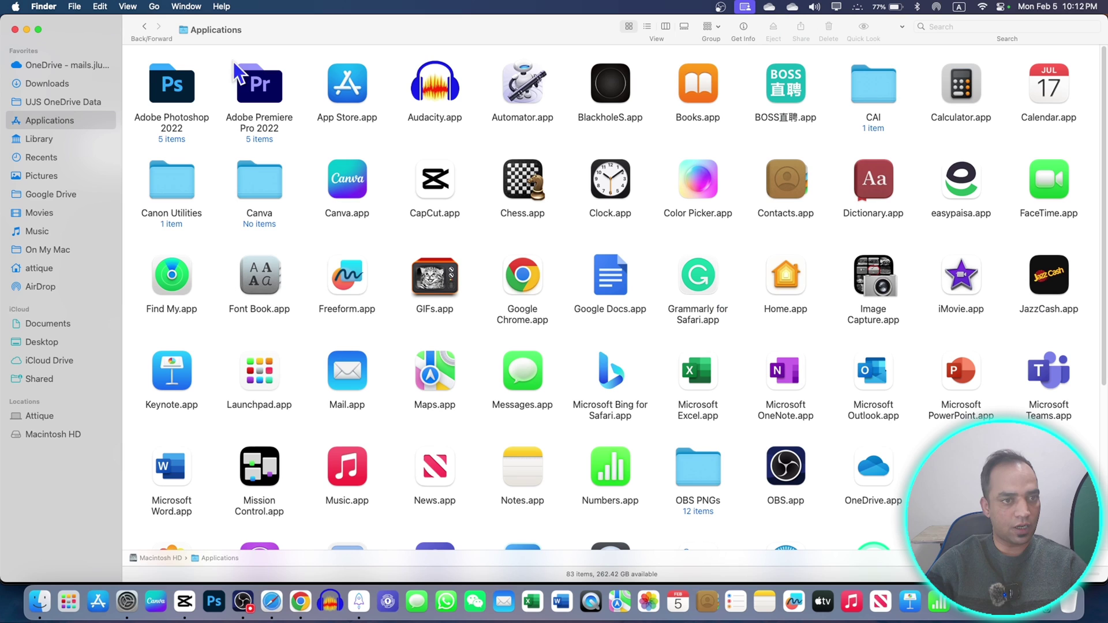
double_click(171, 85)
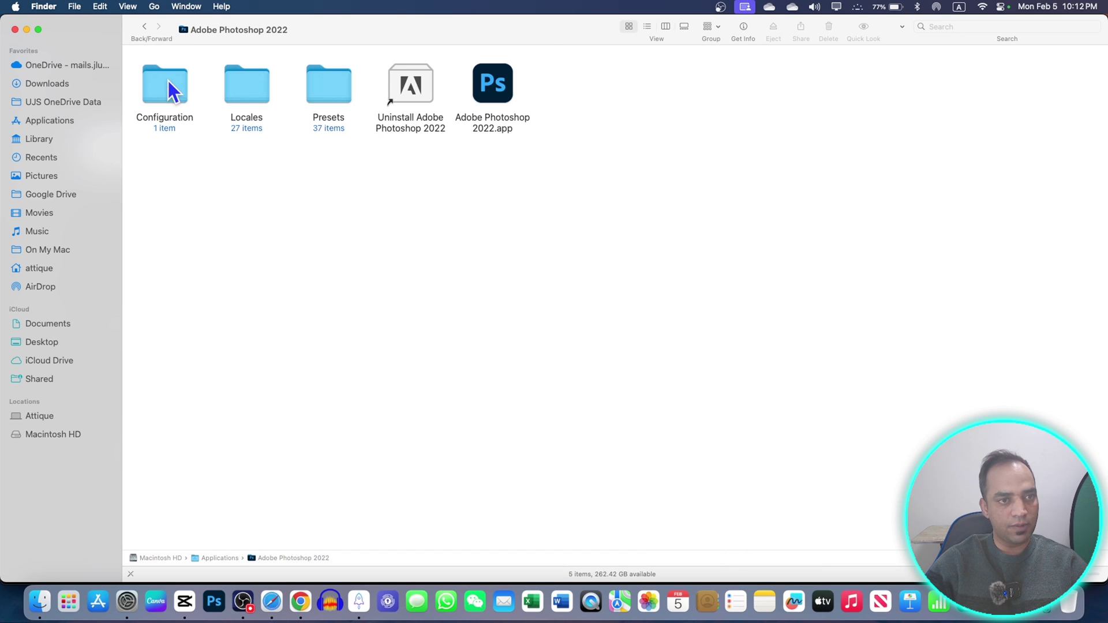
right_click(484, 89)
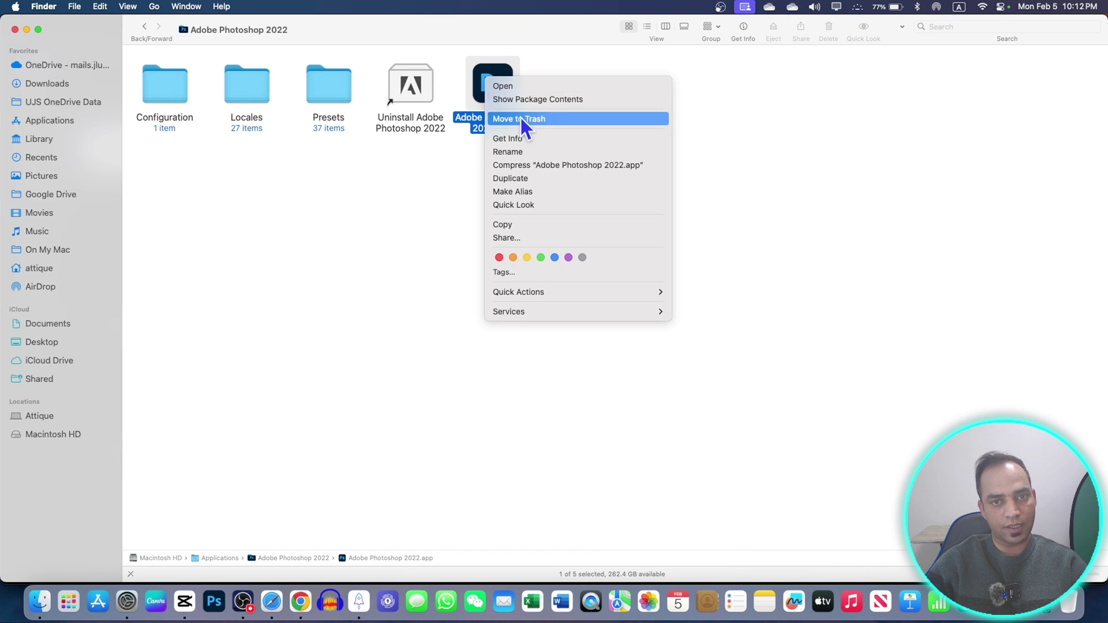
left_click(554, 100)
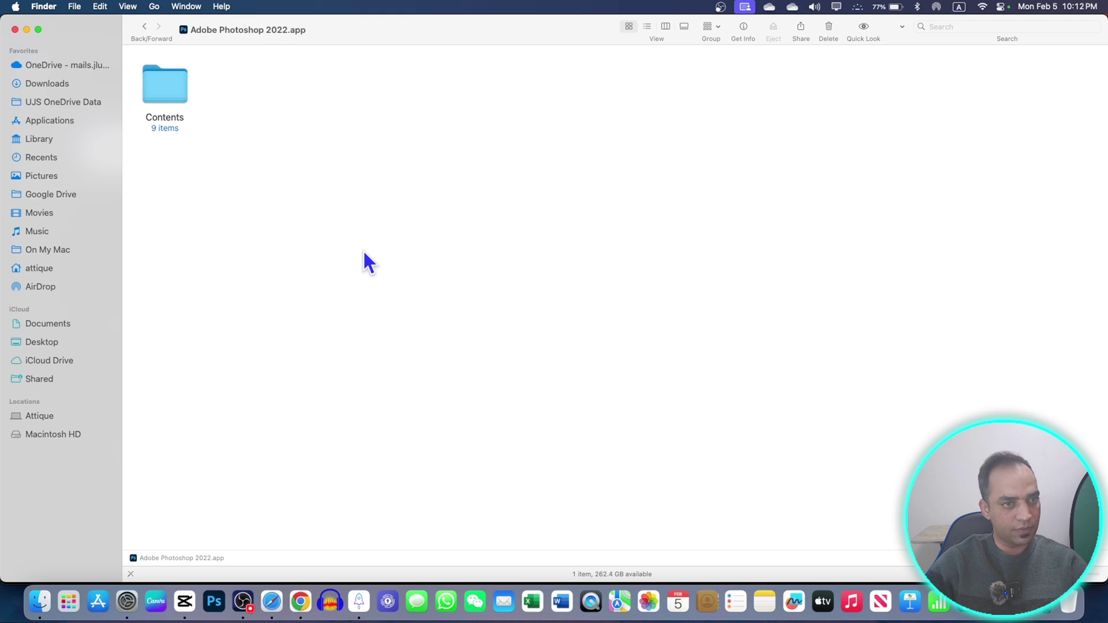
Step: Navigate into Contents > Plugins > Required > Filters inside the app package
left_click(180, 103)
double_click(173, 91)
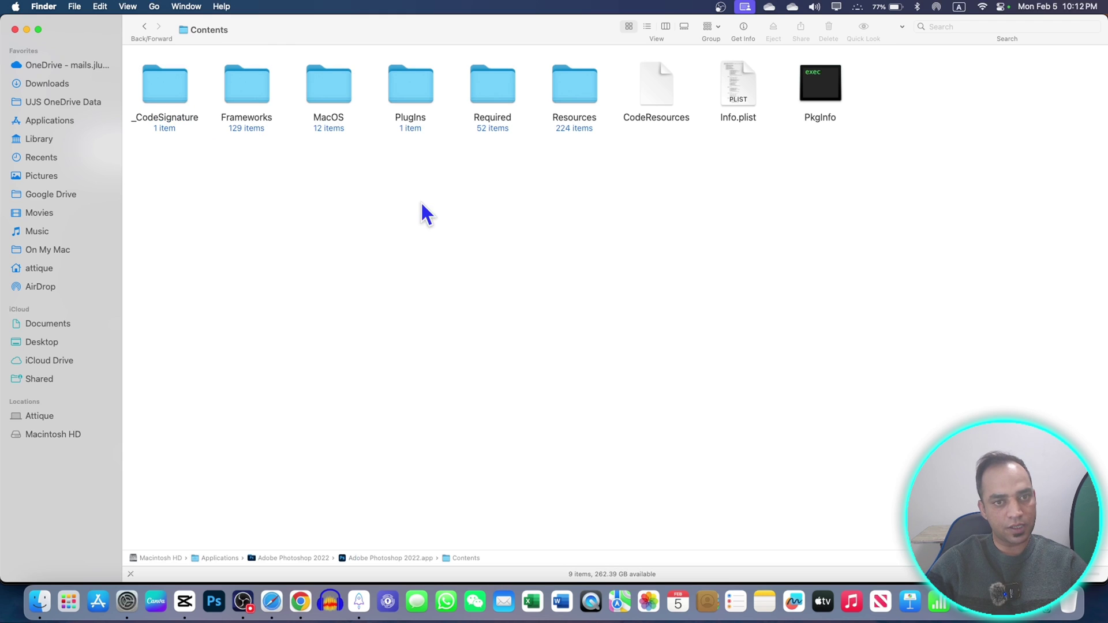
double_click(407, 81)
left_click(179, 82)
double_click(179, 82)
double_click(492, 83)
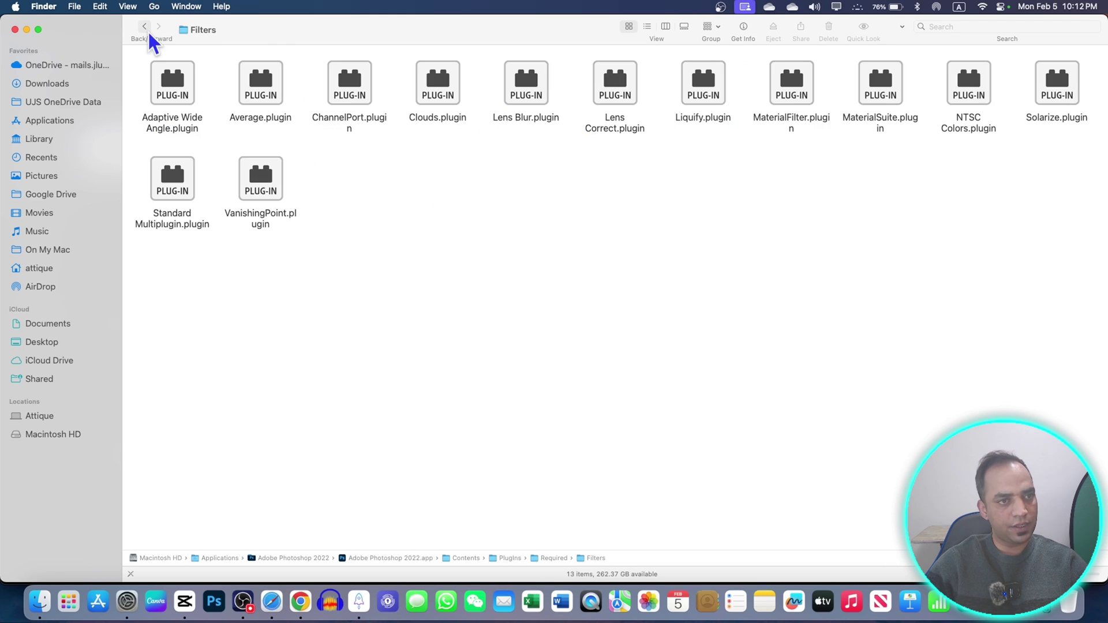
left_click(145, 27)
double_click(501, 90)
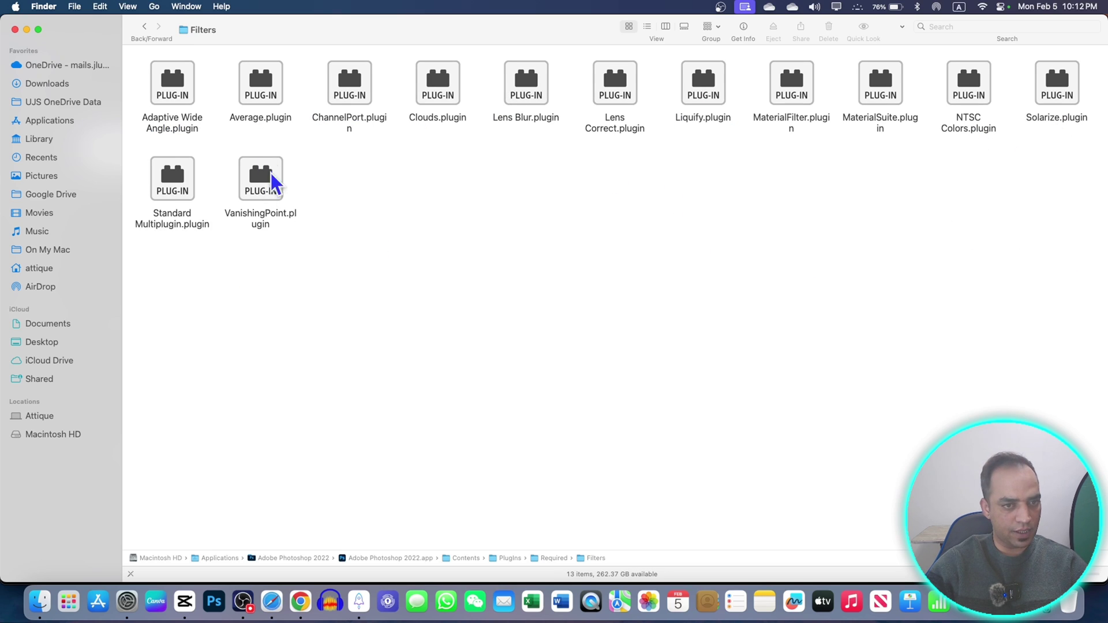
Step: Trash all 13 filter plug-ins with admin authorisation and permanently empty the Trash
left_click_drag(1063, 282, 181, 90)
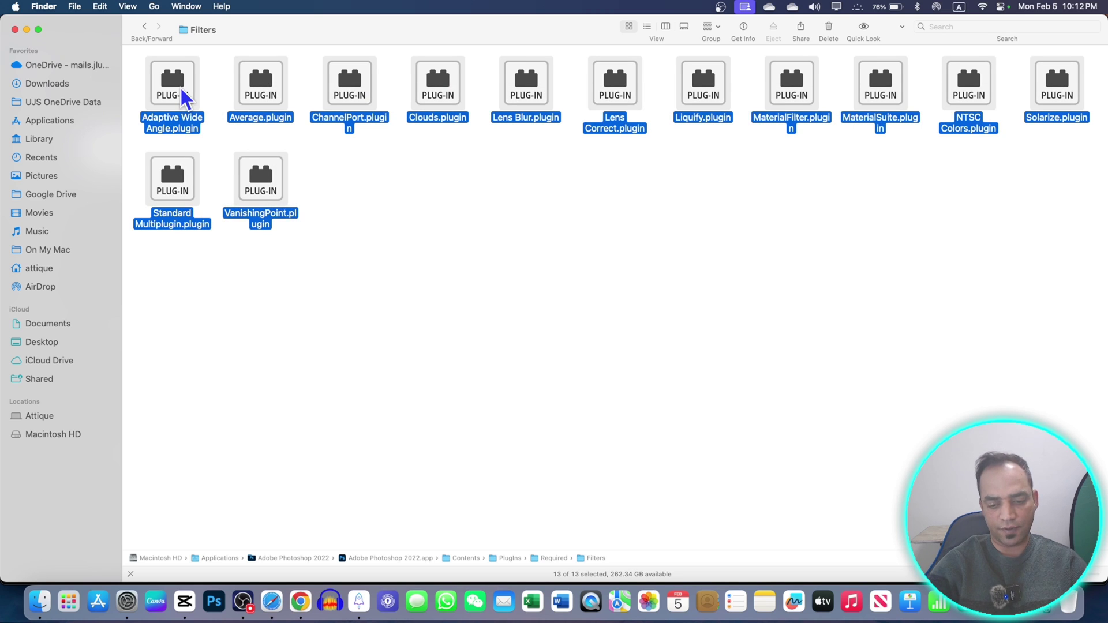
key("super+BackSpace")
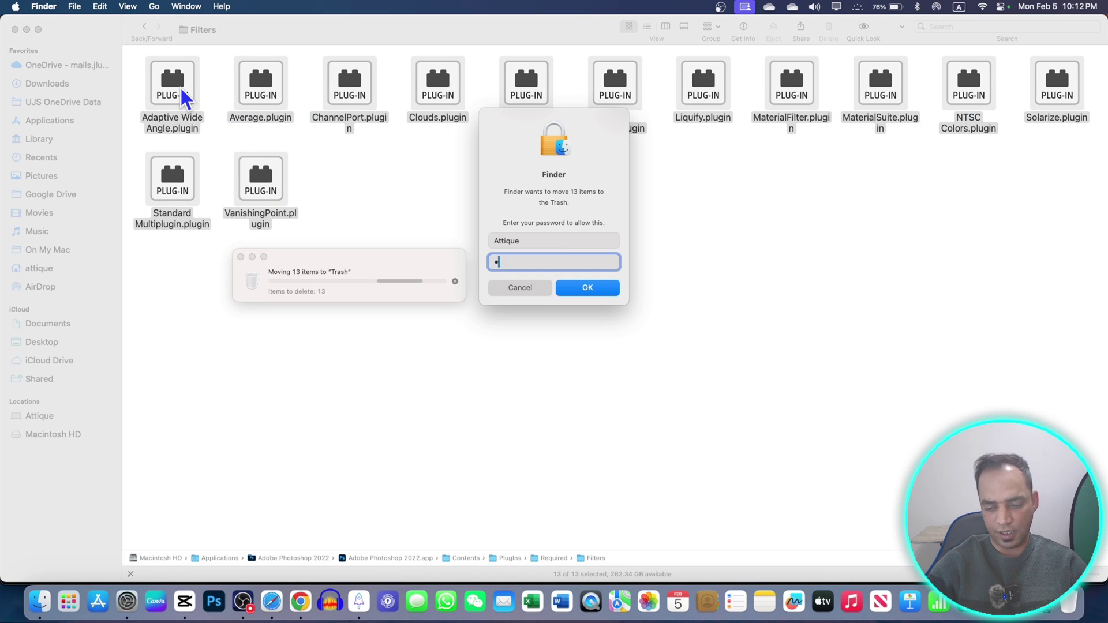
key("Return")
key("shift+super+BackSpace")
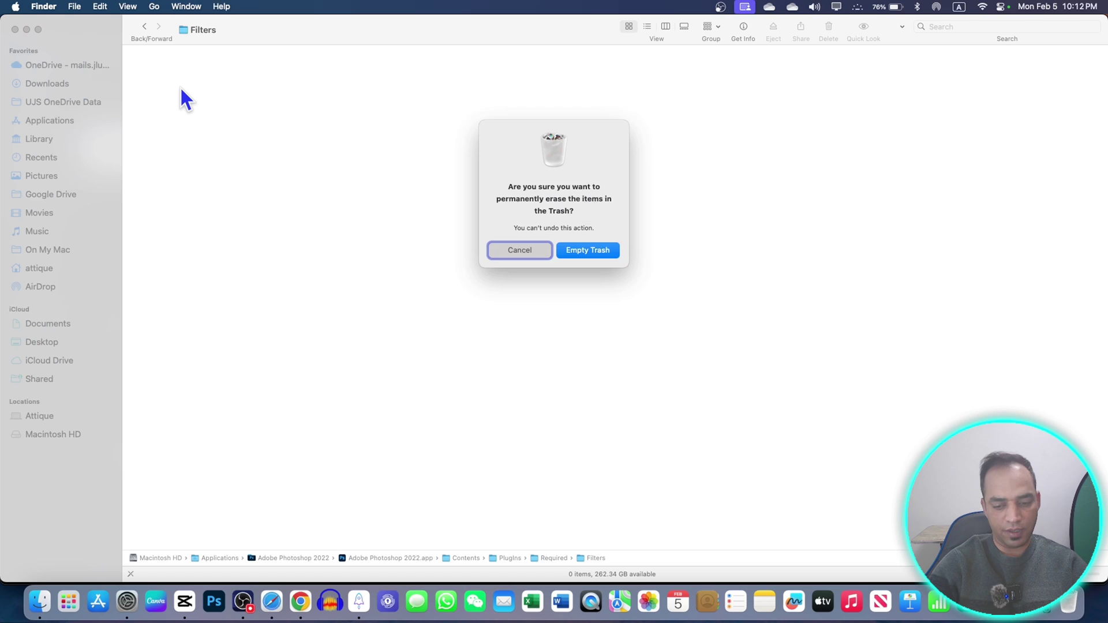
key("Return")
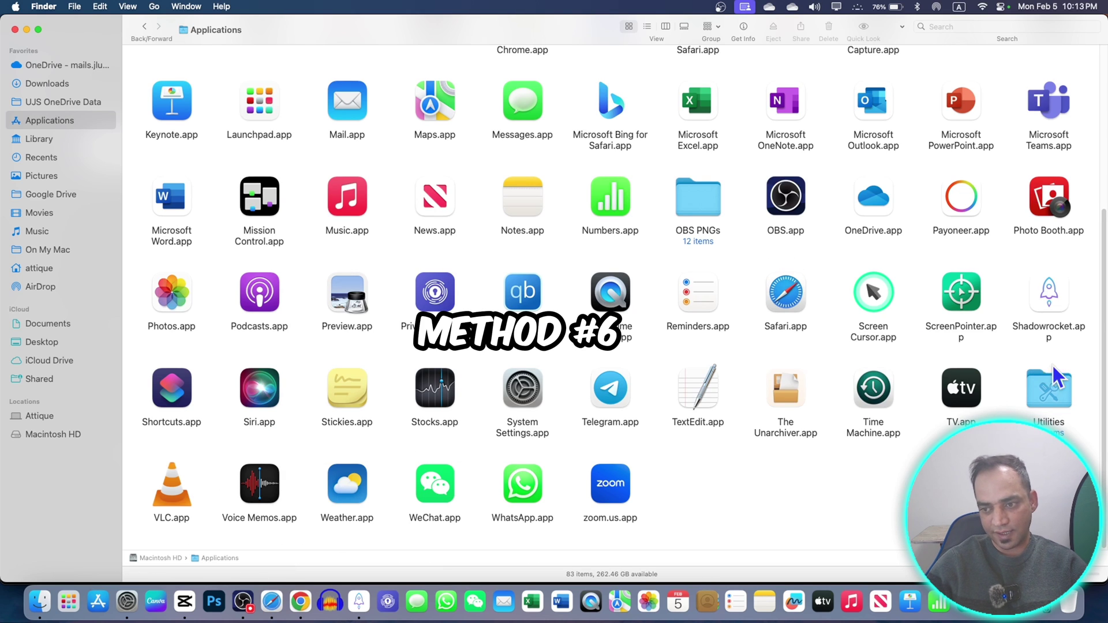
Step: Move the Utilities folder's Adobe Installers to the Trash, authorising with the admin password
double_click(1047, 384)
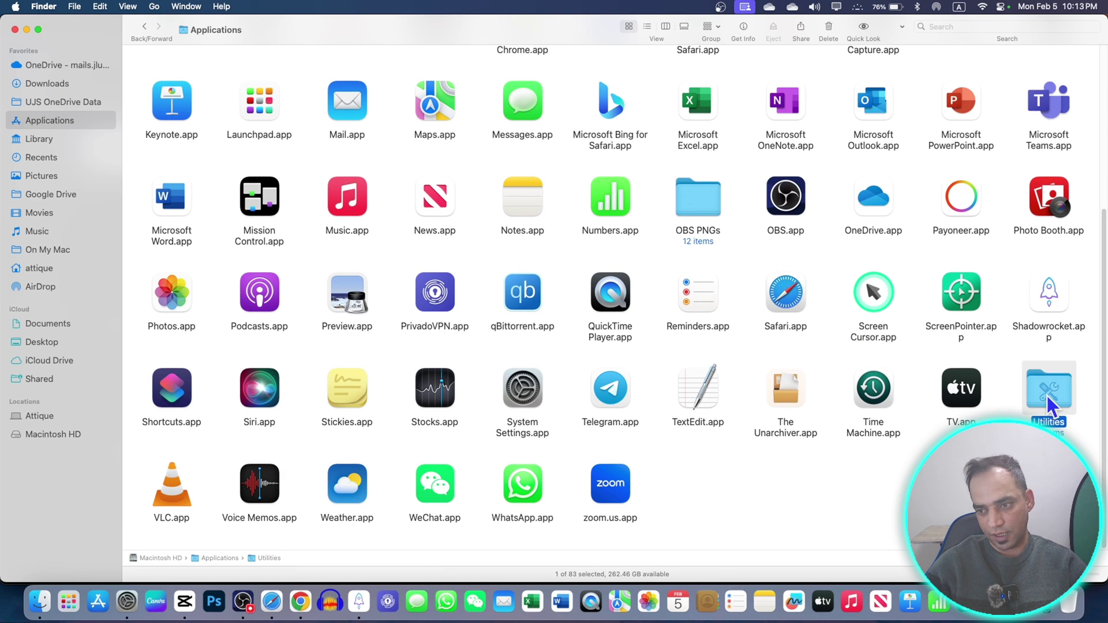
double_click(268, 93)
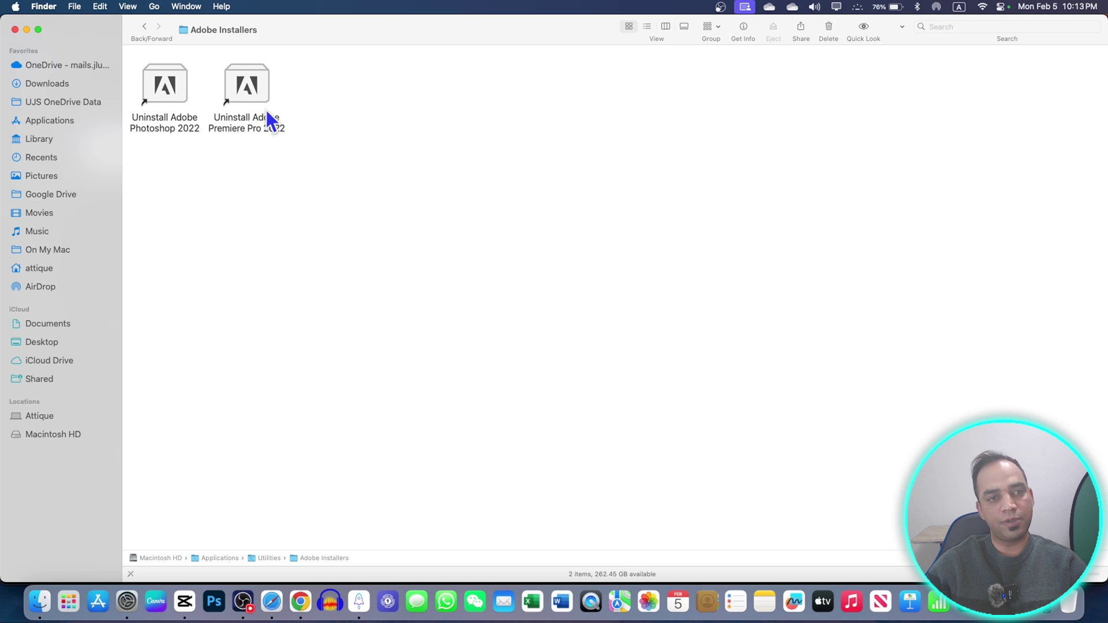
left_click(144, 26)
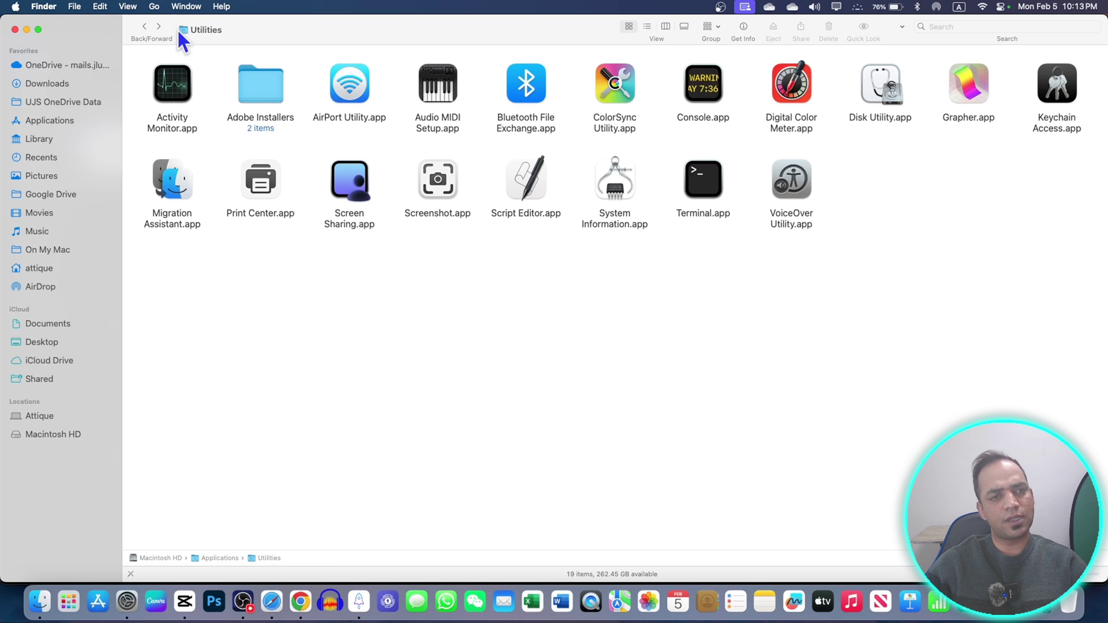
left_click(255, 91)
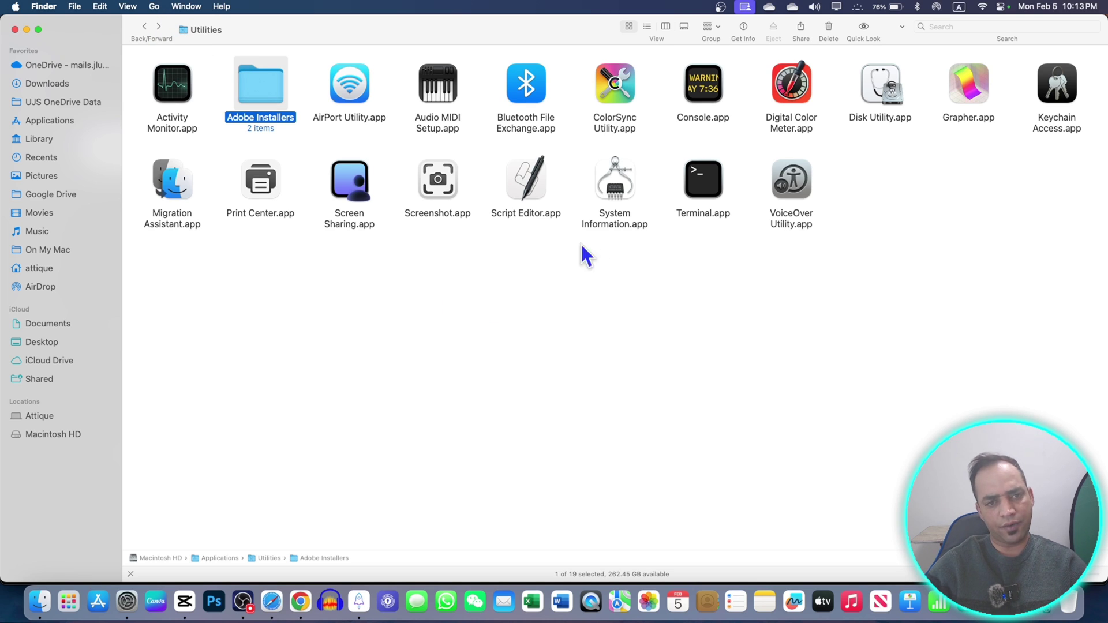
left_click(523, 295)
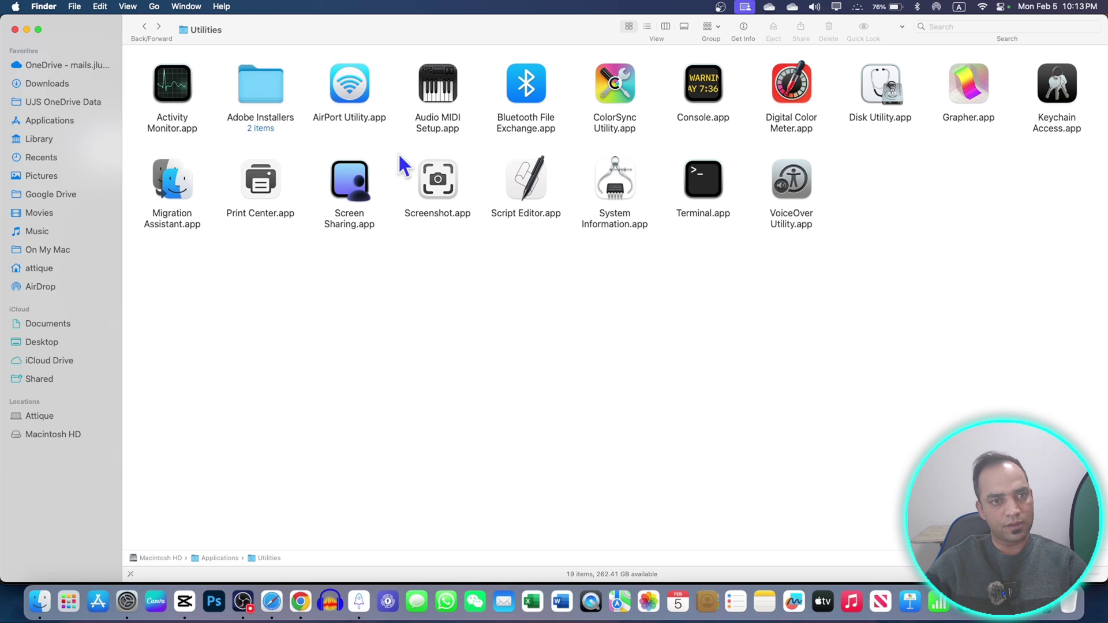
left_click(269, 94)
key("super+BackSpace")
type("****")
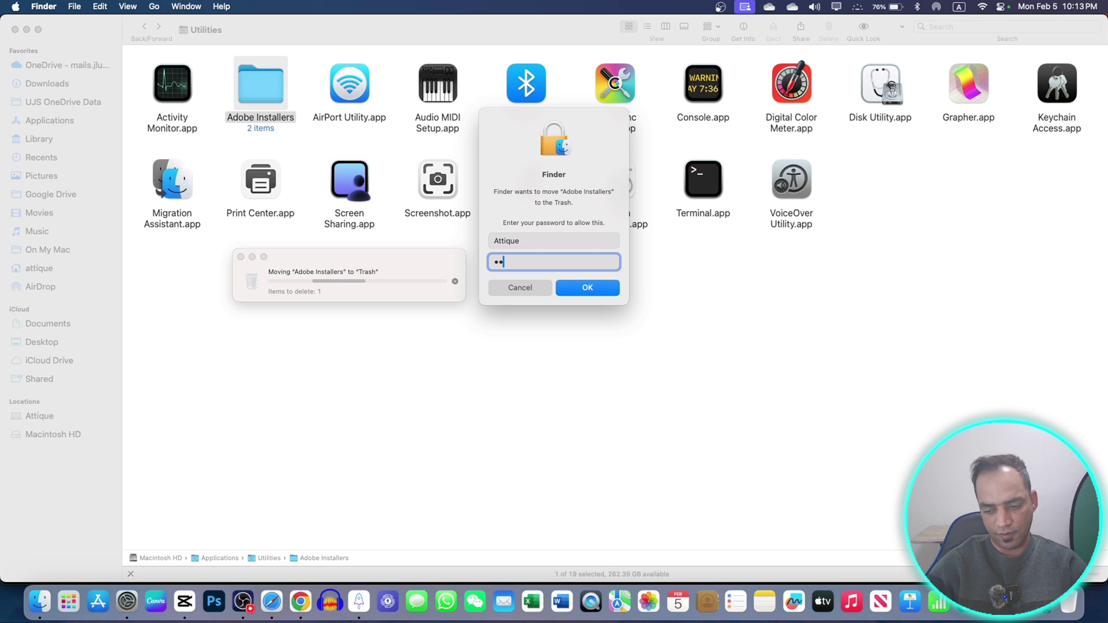
key("Return")
left_click(451, 301)
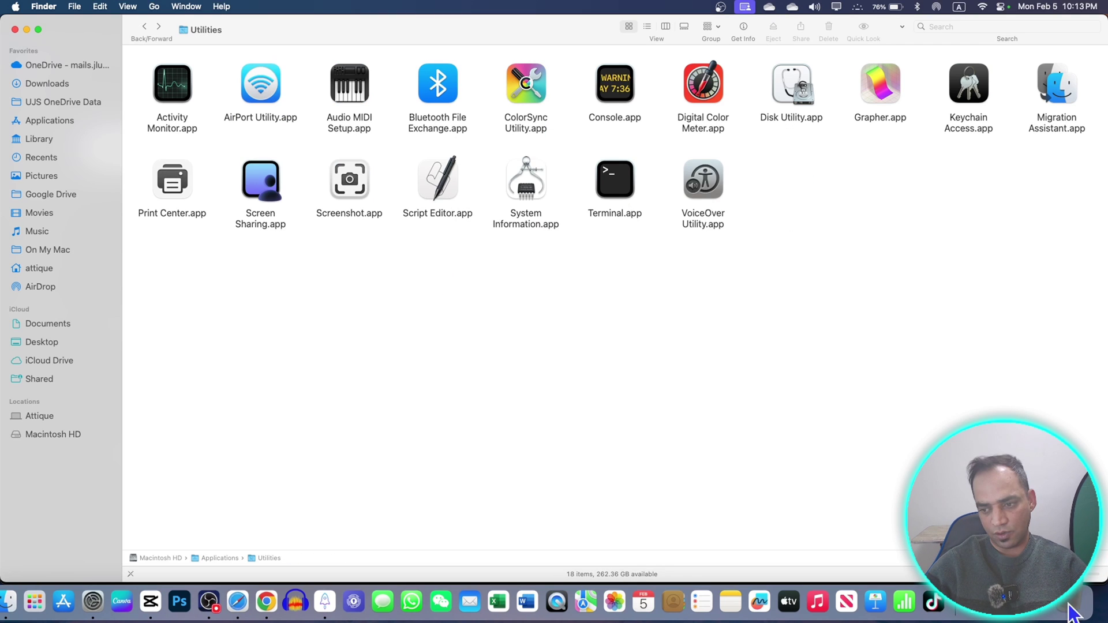
Step: Launch Adobe Photoshop 2022 from the Dock to its Welcome home screen with 12 recent files
left_click(180, 602)
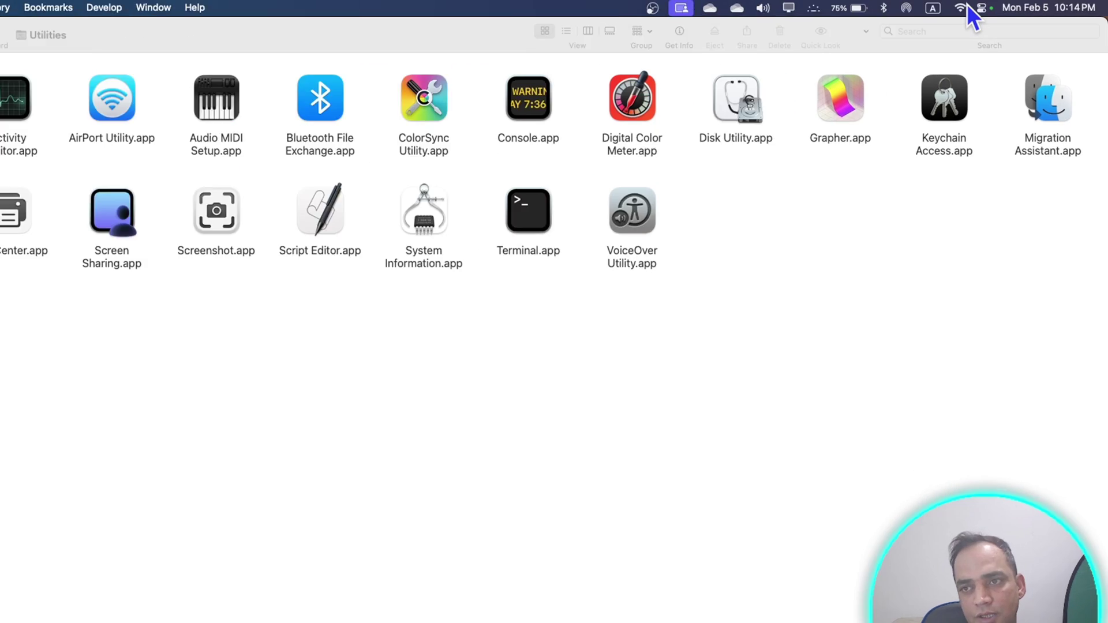
Step: Switch Wi-Fi off from the macOS menu bar so the Mac goes offline
left_click(981, 7)
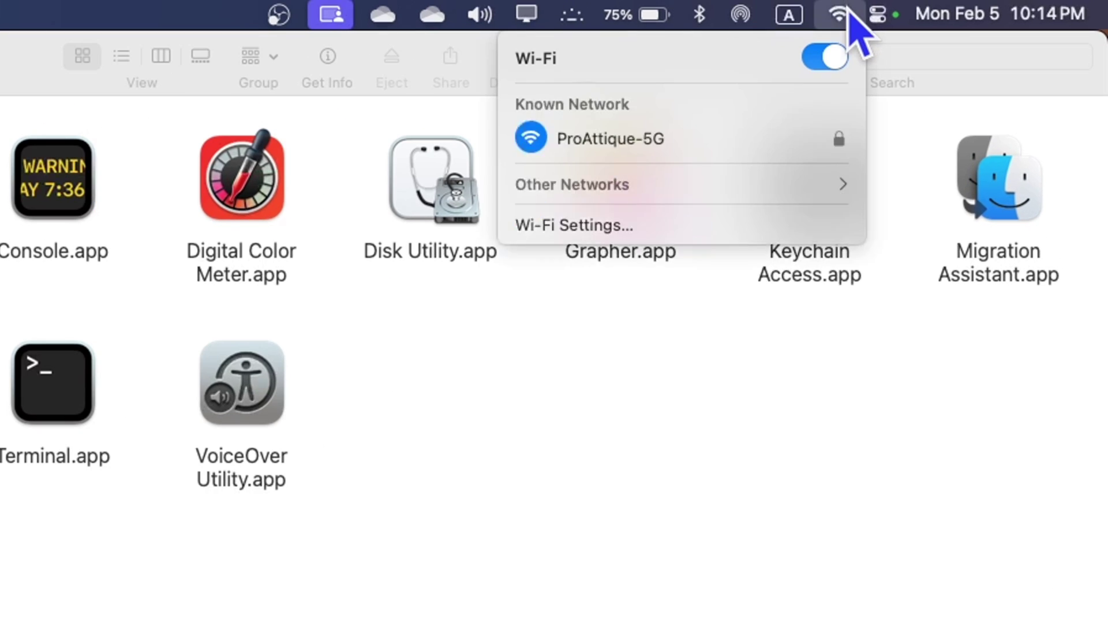
left_click(826, 58)
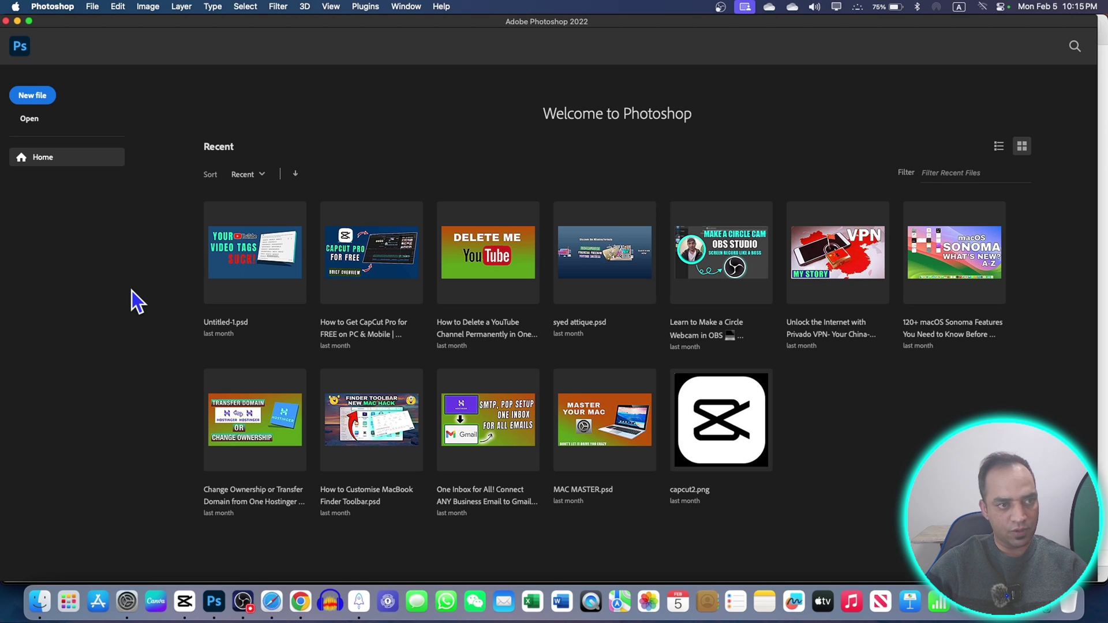
Step: Create a blank 1920 × 1080 px, 72 ppi Untitled-1 document using the Custom preset
left_click(34, 95)
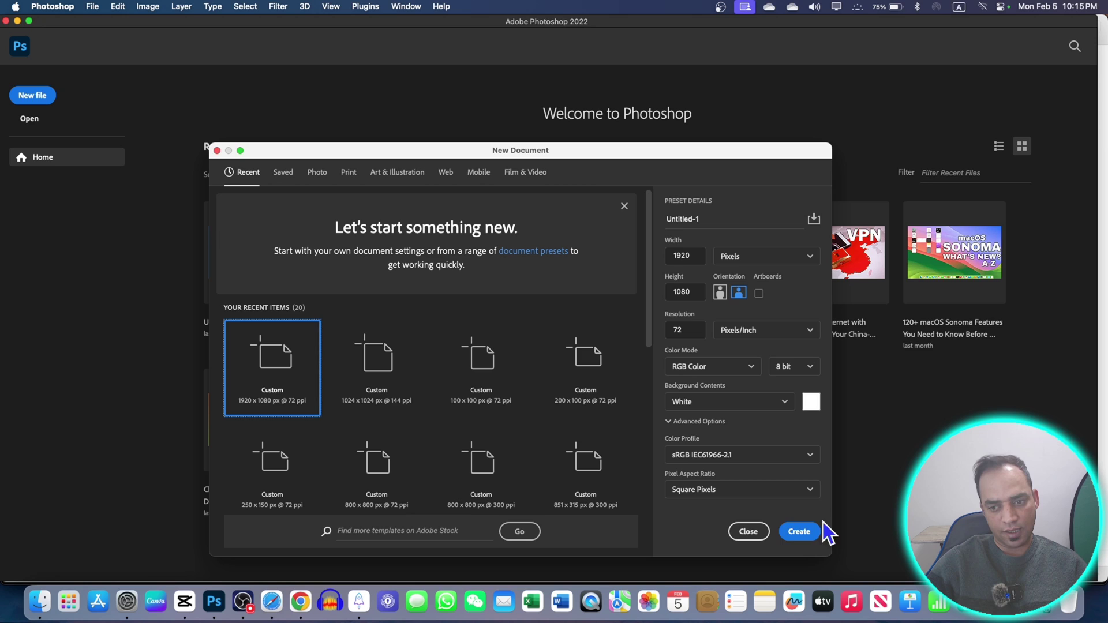
left_click(801, 532)
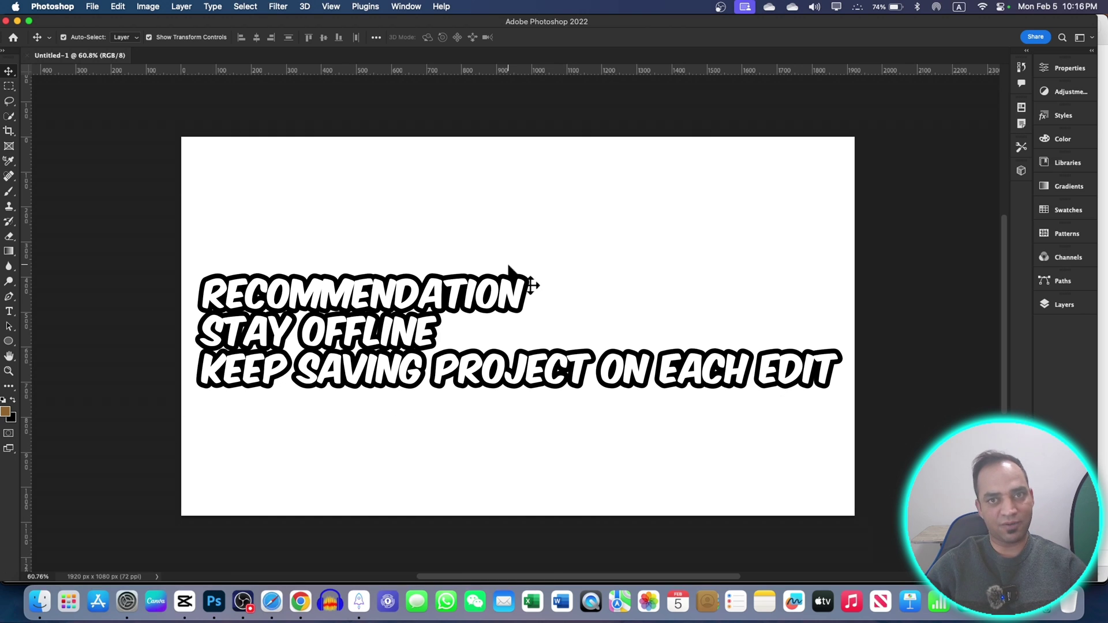
Step: Open the macOS Wi-Fi status menu over the blank Untitled-1 document
left_click(986, 7)
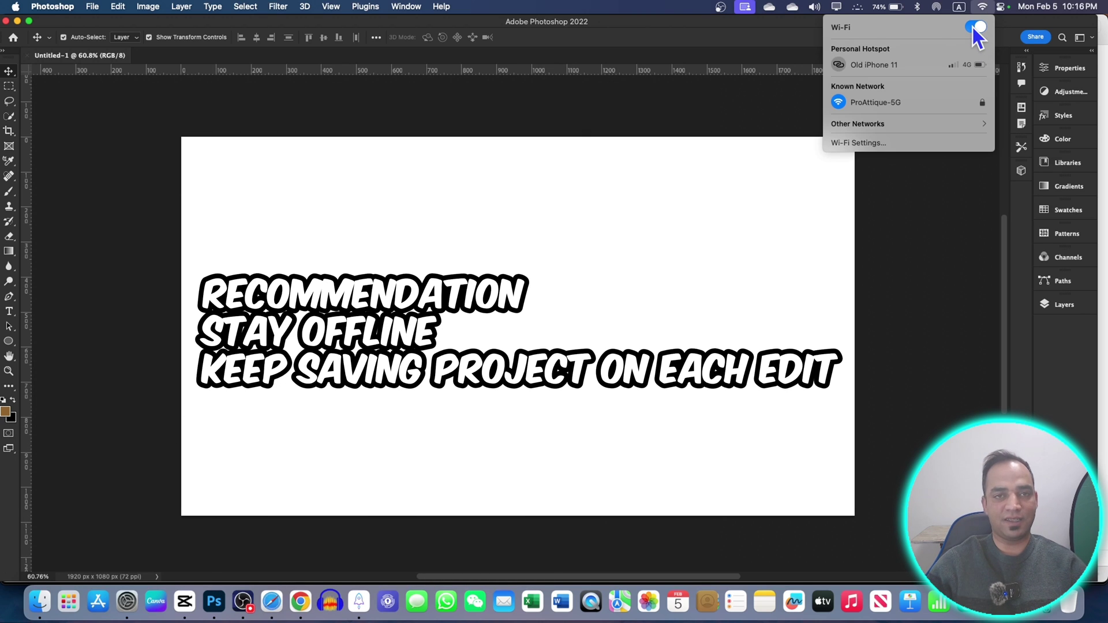